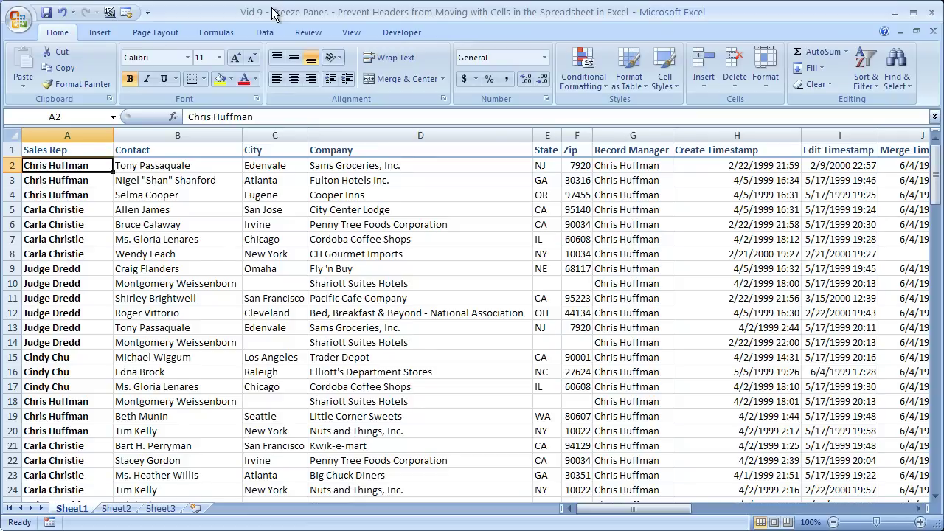
Step: Scroll through the sales data and check the Status and timestamp values in row 92
left_click(46, 152)
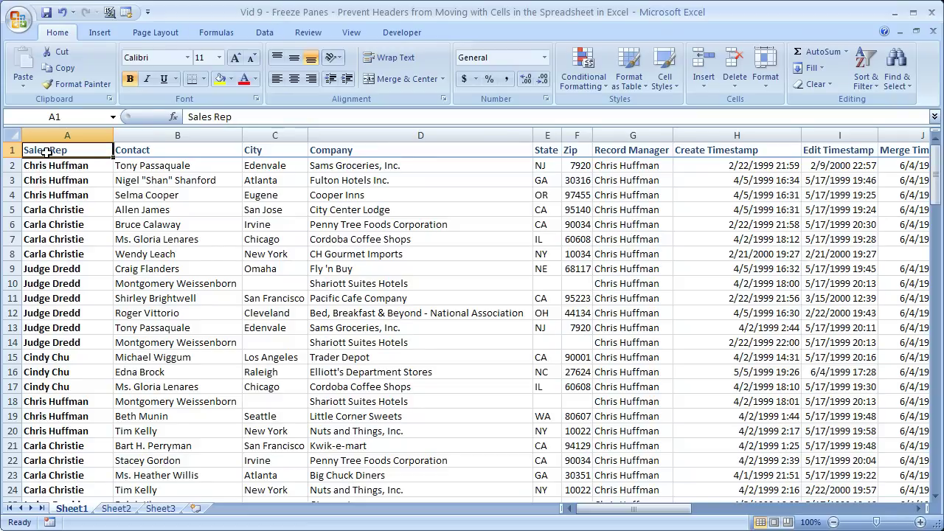
left_click_drag(935, 174, 937, 112)
left_click_drag(595, 509, 670, 509)
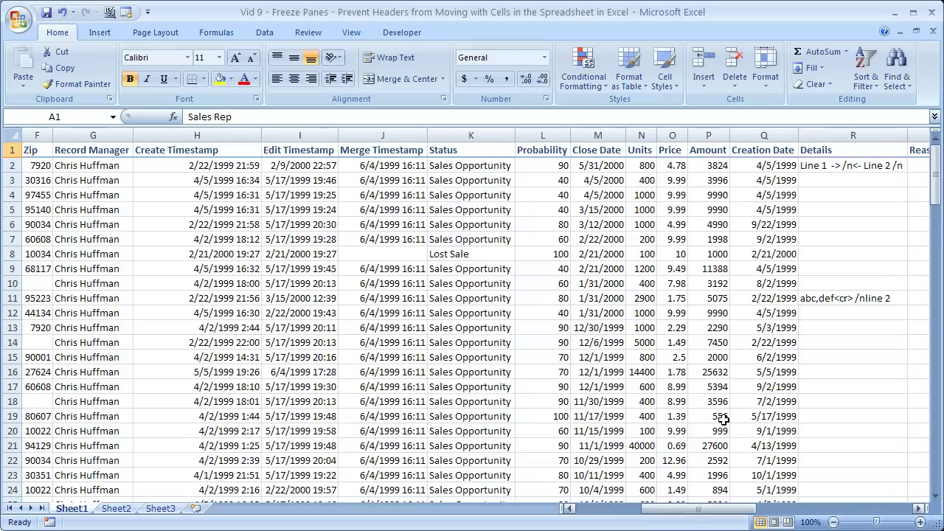
left_click_drag(937, 194, 936, 369)
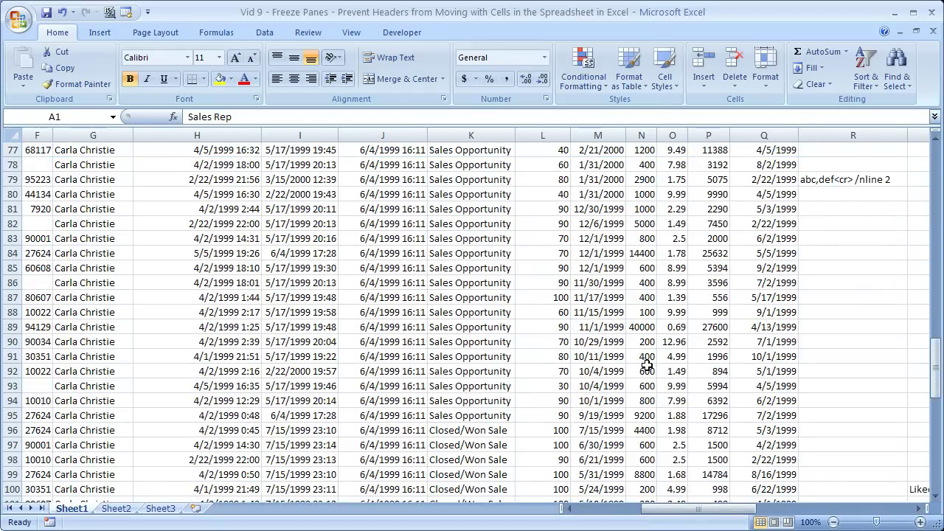
left_click(453, 369)
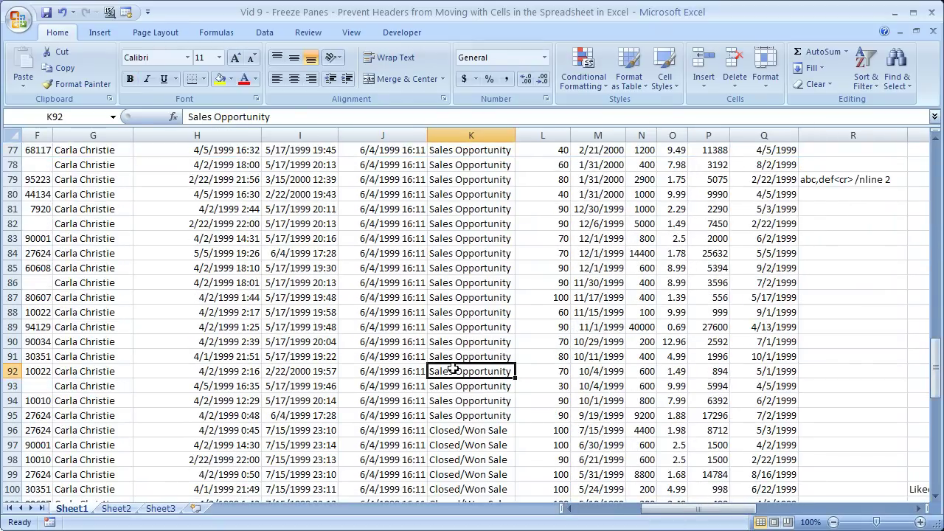
left_click(292, 374)
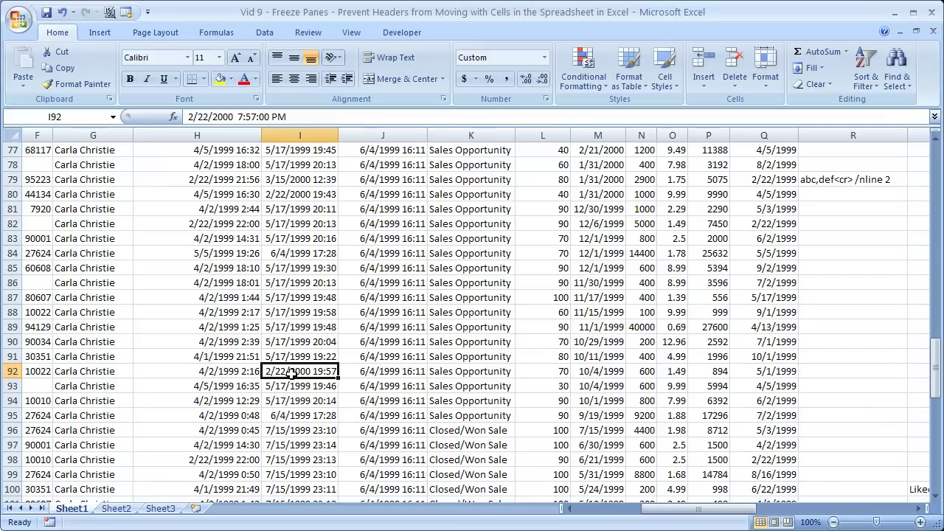
left_click(221, 373)
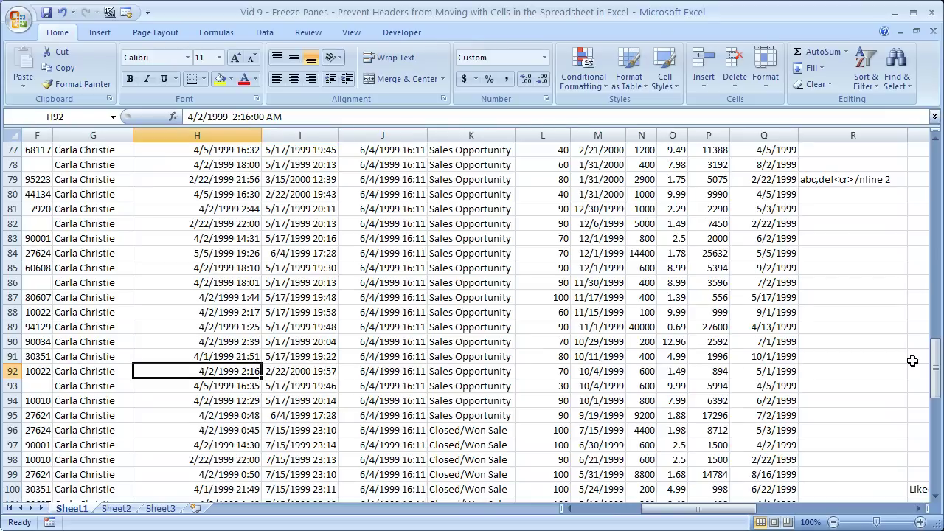
left_click_drag(934, 362, 886, 210)
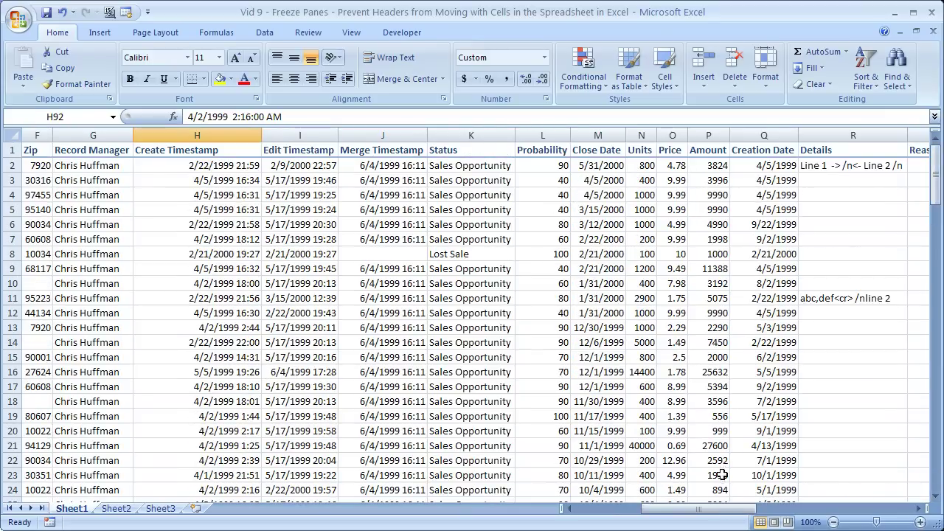
left_click_drag(713, 509, 646, 509)
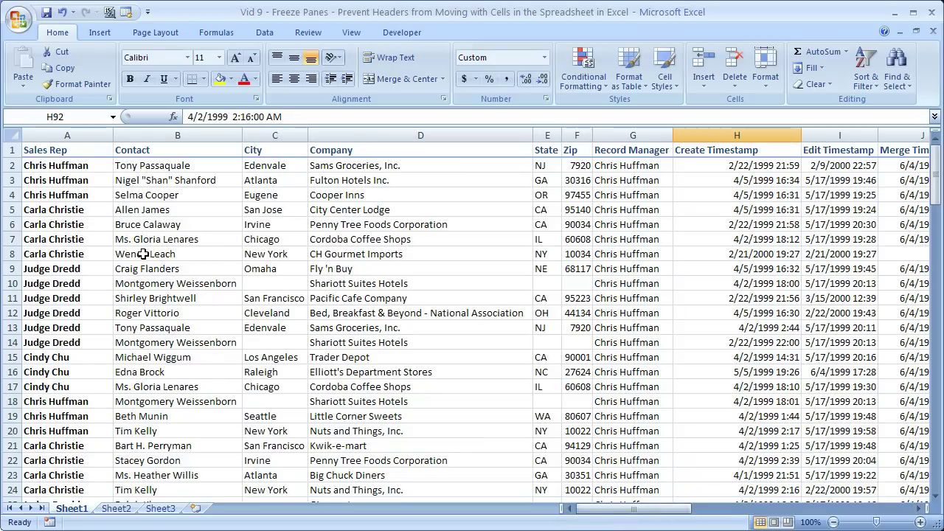
Step: Select the Sales Rep names in column A and review Product and Sales Stage values in rows 8–18
left_click_drag(53, 170, 66, 484)
scroll(95, 363, "up", 3)
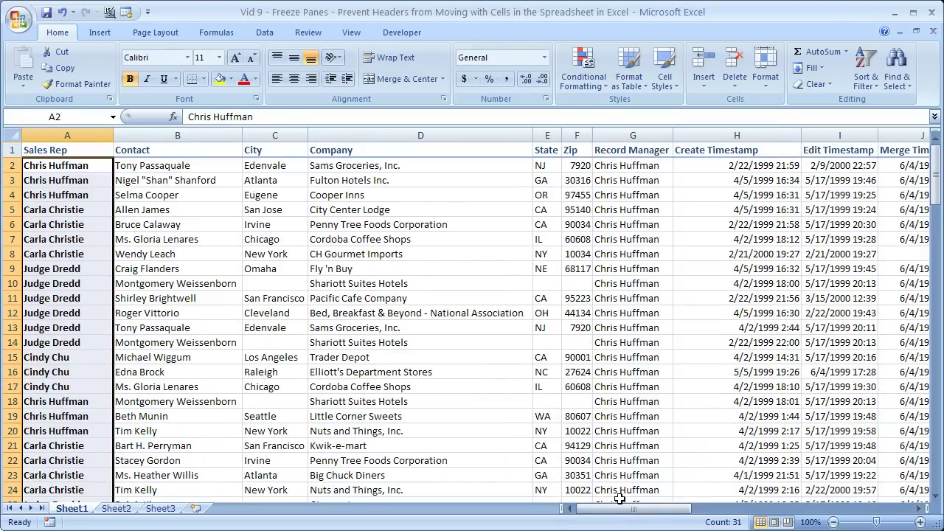
left_click_drag(659, 509, 773, 494)
left_click(795, 255)
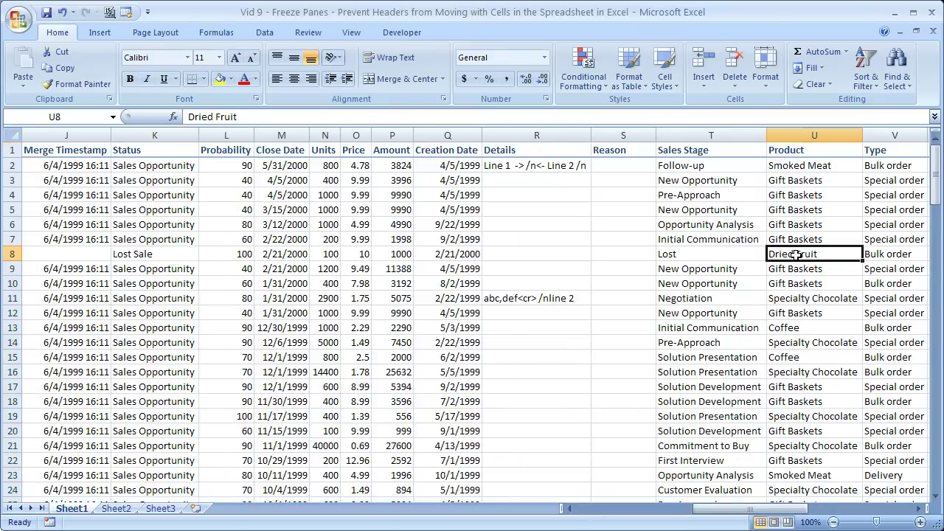
left_click(706, 254)
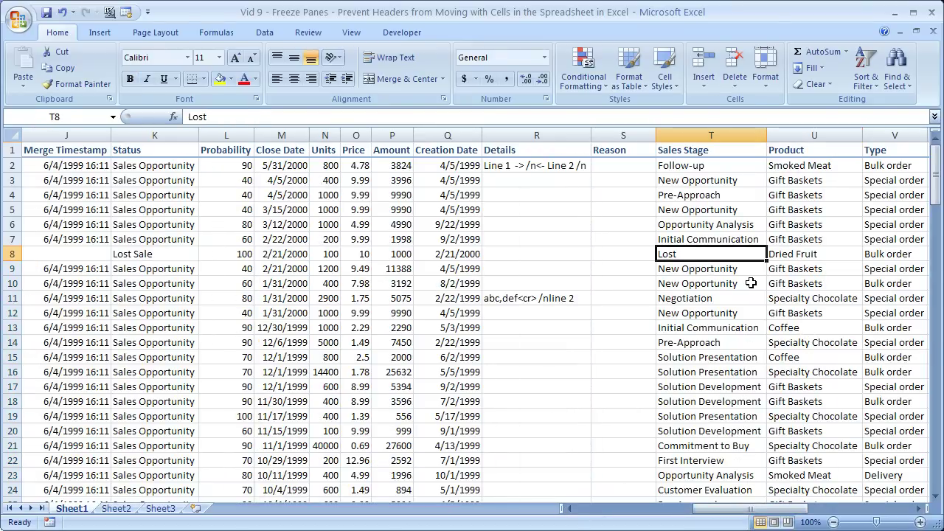
left_click(693, 389)
left_click(686, 402)
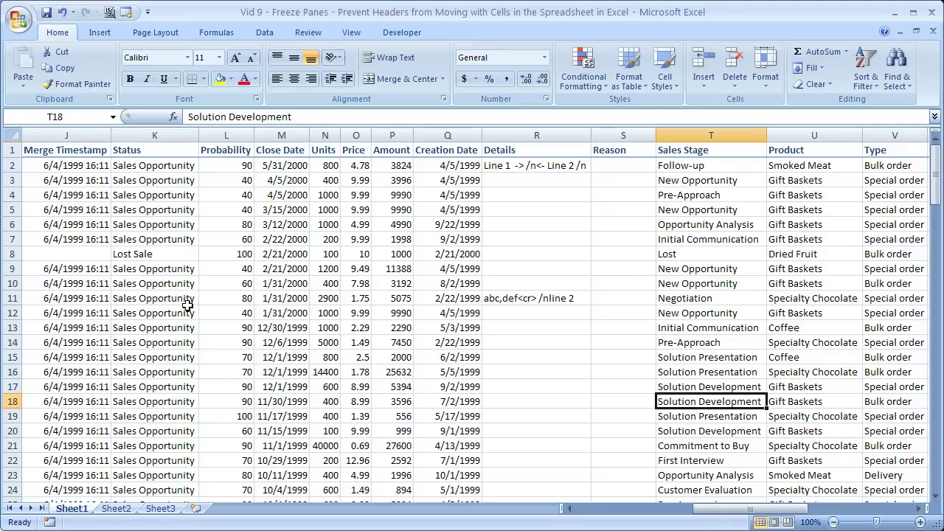
left_click_drag(730, 509, 601, 518)
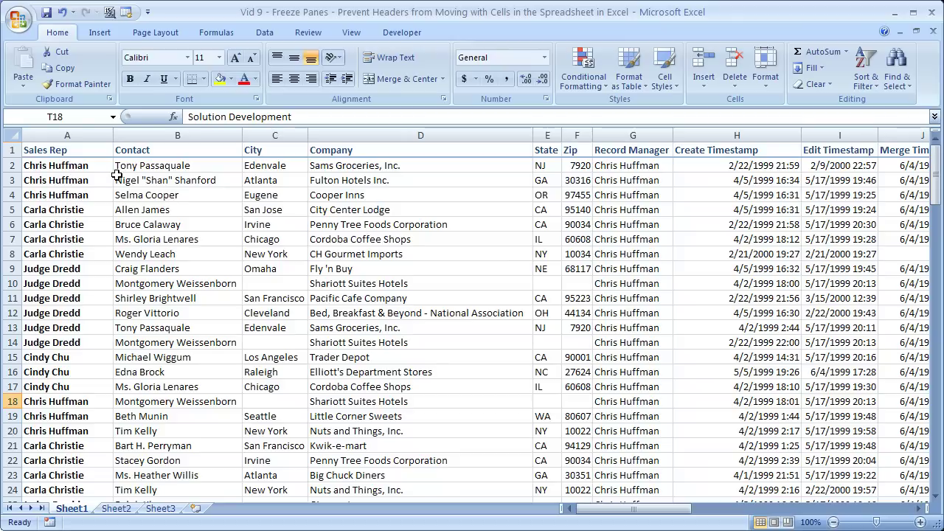
Step: Go back to A1, pick cell B2 as the freeze point, and bring up the View options
left_click(90, 153)
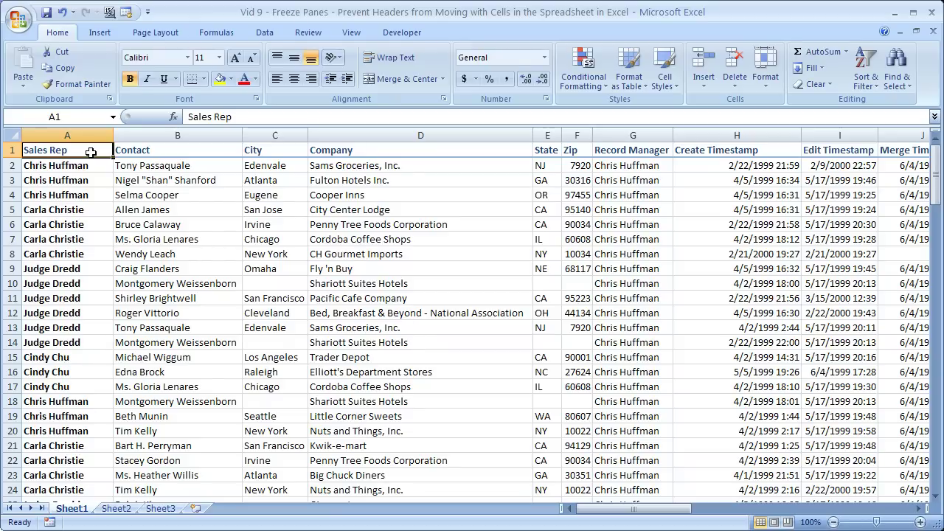
left_click(9, 150)
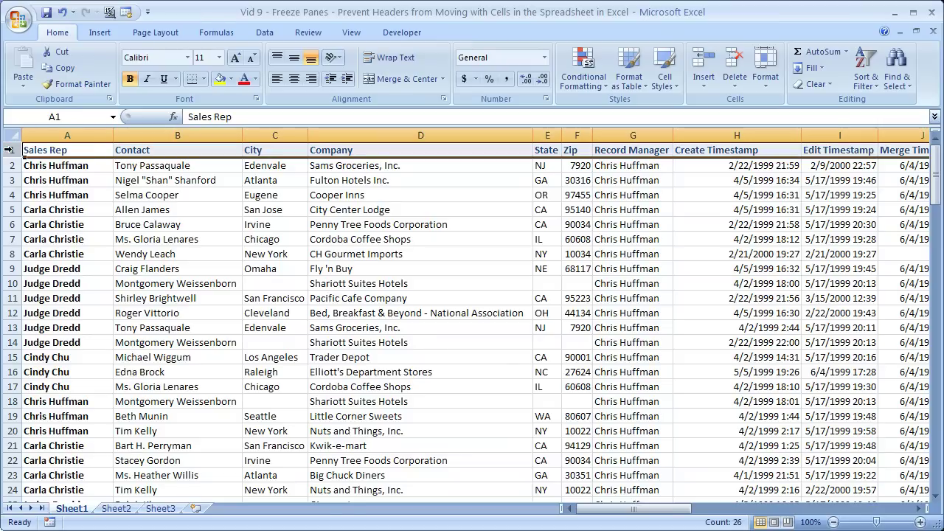
left_click(174, 168)
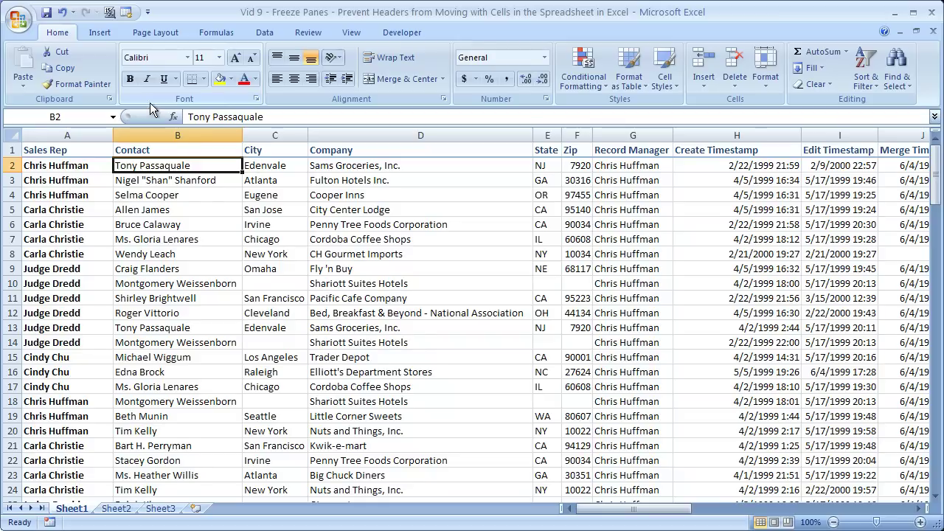
left_click(351, 33)
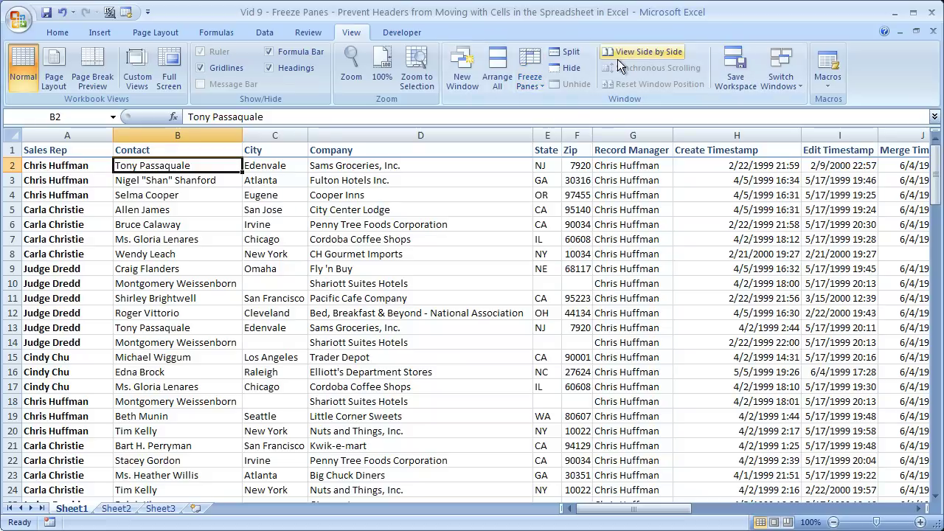
Step: Apply Freeze Top Row so header row 1 stays fixed, then bring up the Zoom settings
left_click(527, 67)
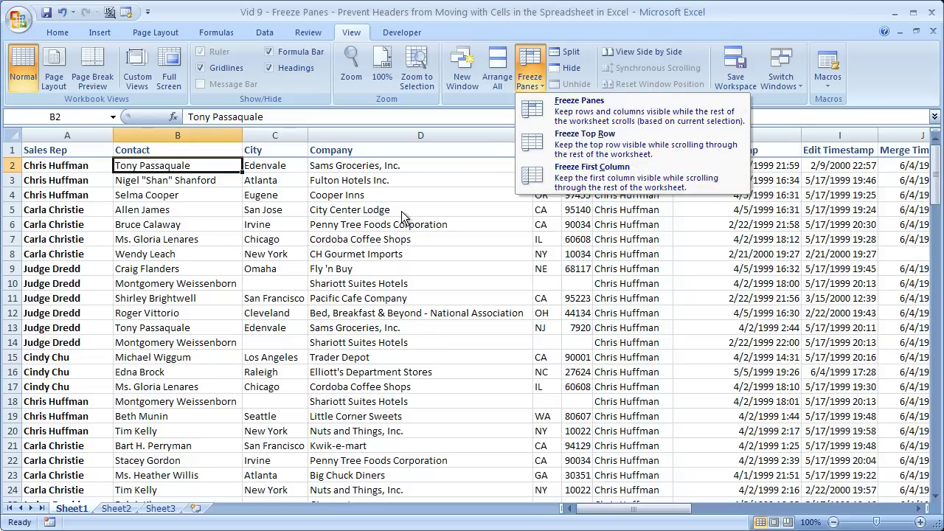
left_click(573, 149)
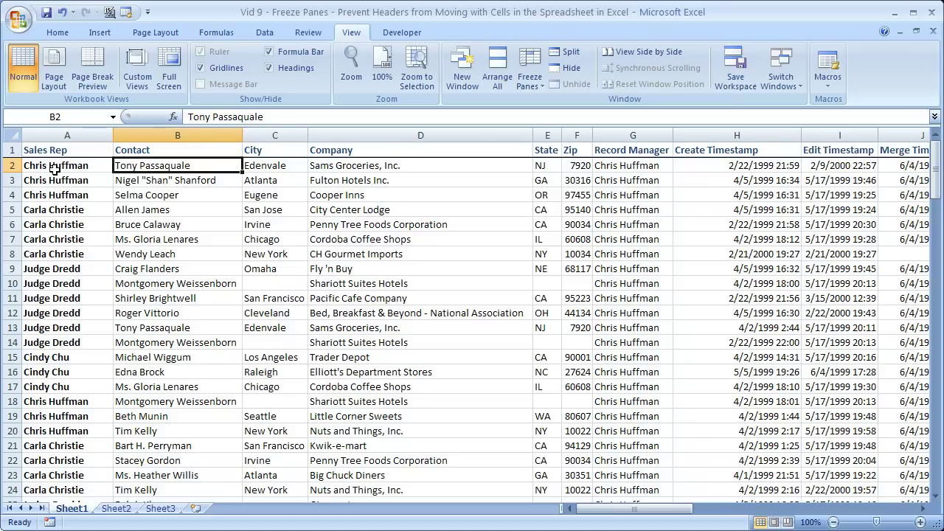
key("alt+w")
key("q")
key("0")
key("Return")
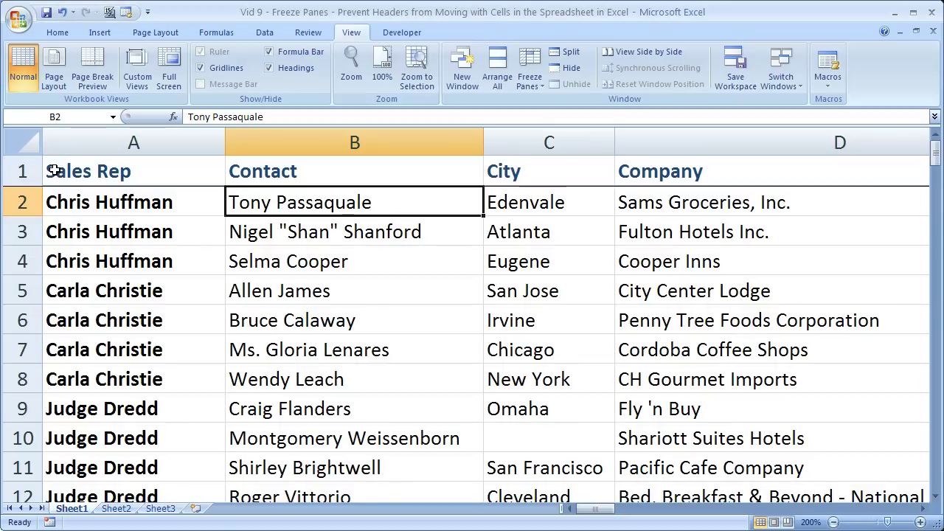
left_click(119, 289)
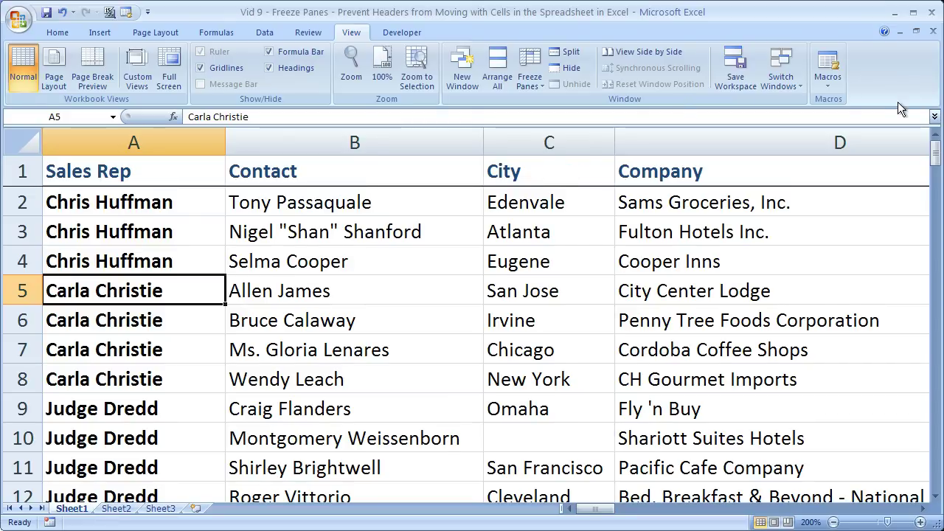
left_click_drag(937, 143, 935, 284)
left_click_drag(598, 509, 700, 509)
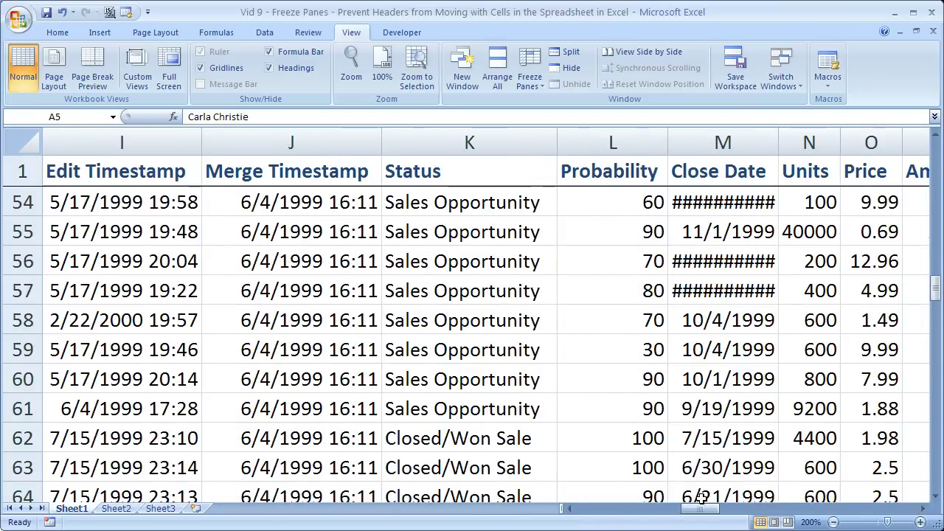
scroll(811, 308, "down", 8)
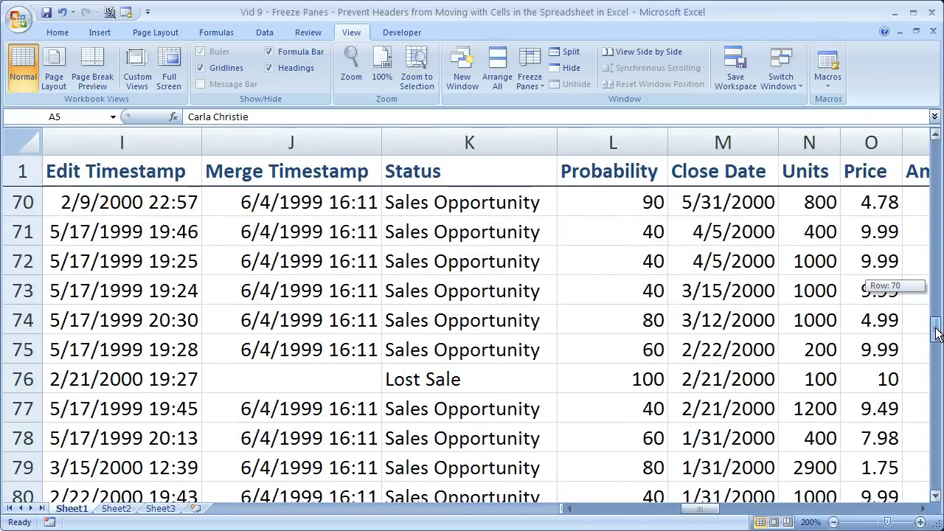
left_click(459, 254)
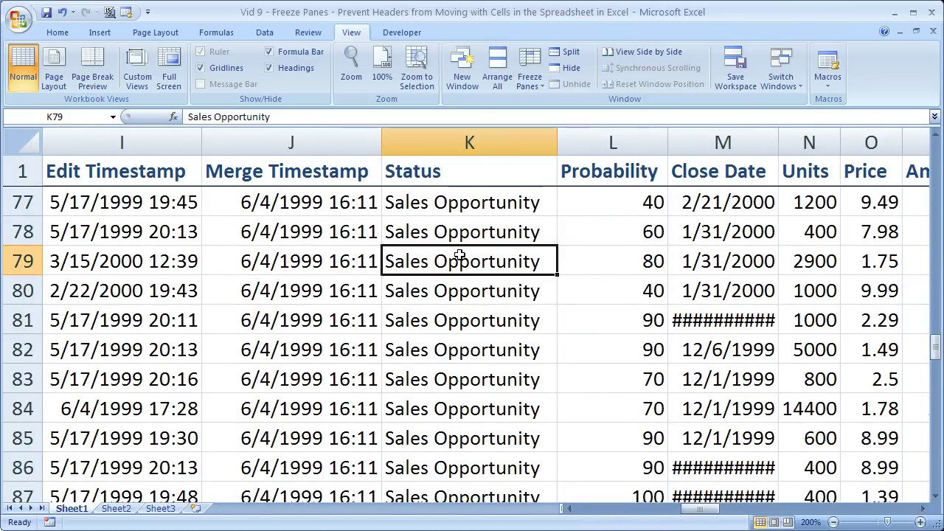
left_click(304, 260)
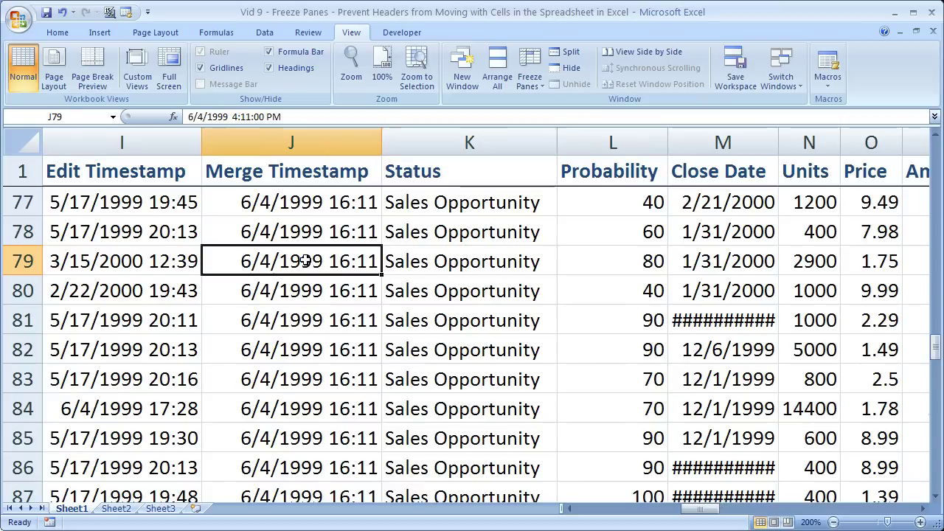
left_click(132, 254)
left_click(616, 251)
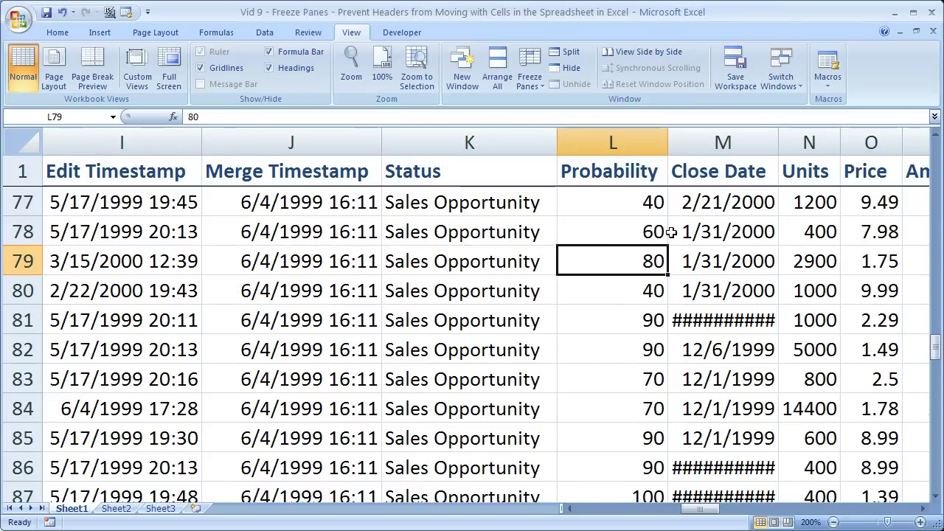
left_click(734, 249)
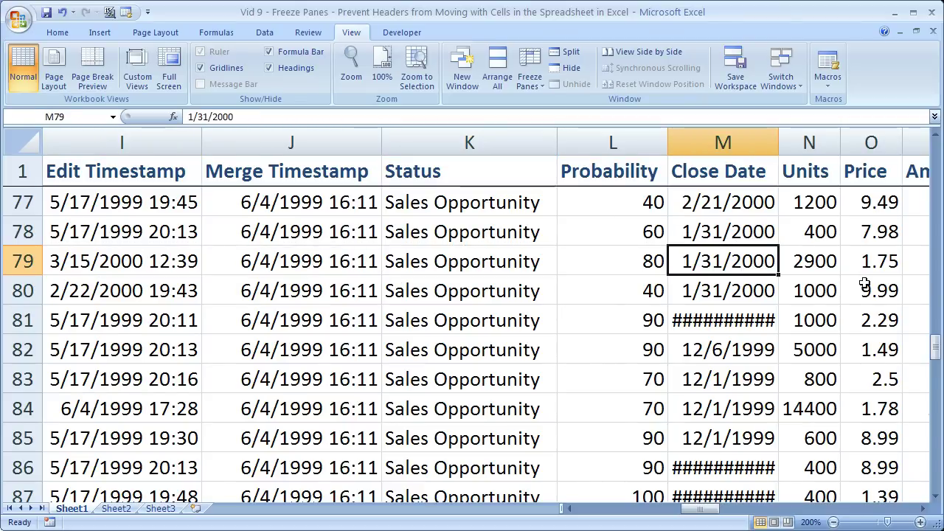
left_click_drag(934, 343, 937, 144)
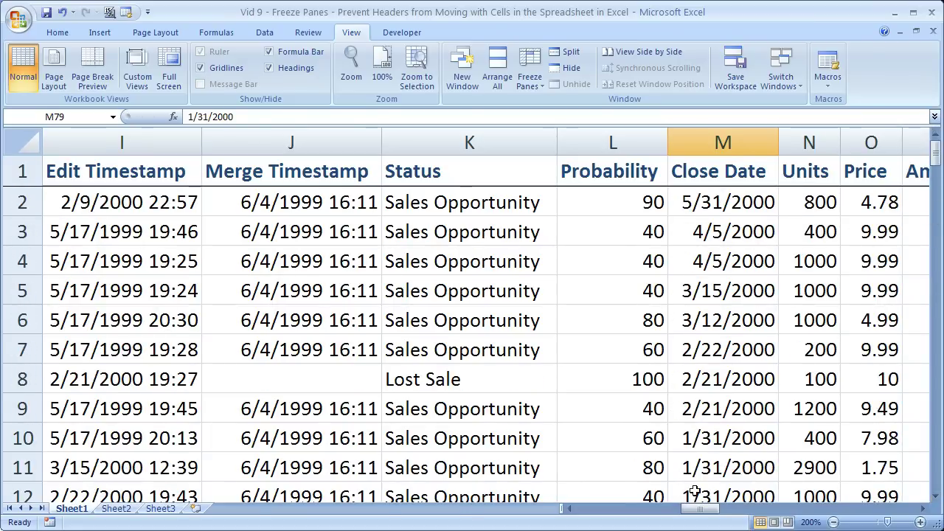
left_click_drag(697, 514, 546, 526)
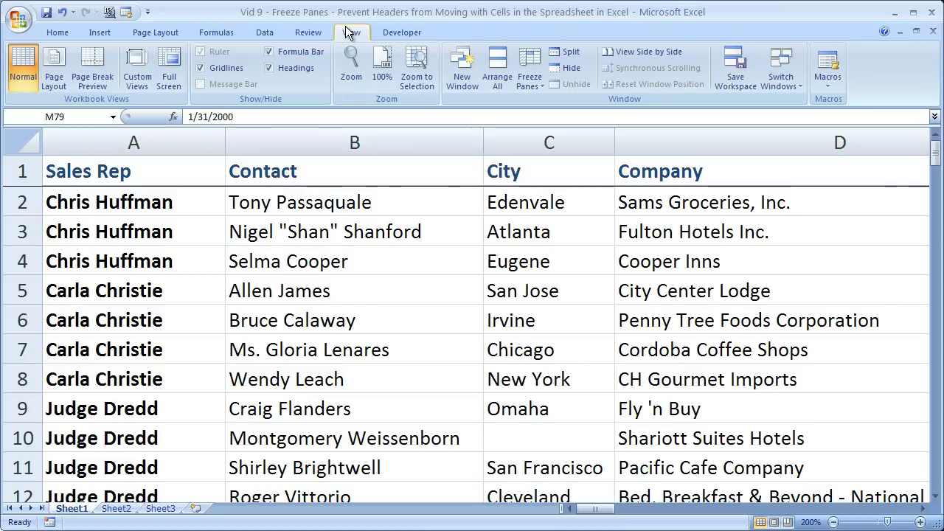
Step: Apply Freeze First Column to keep Sales Rep column A fixed, then scroll to confirm
left_click(524, 66)
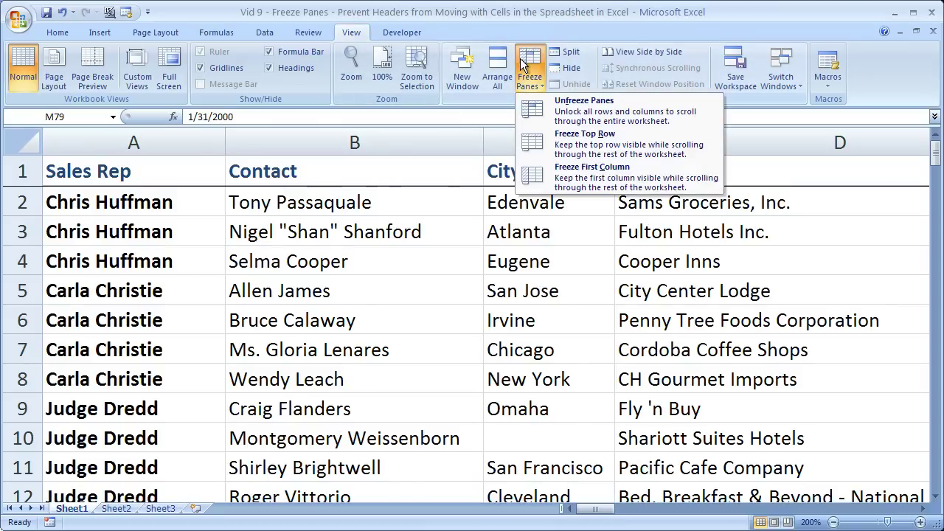
left_click(583, 183)
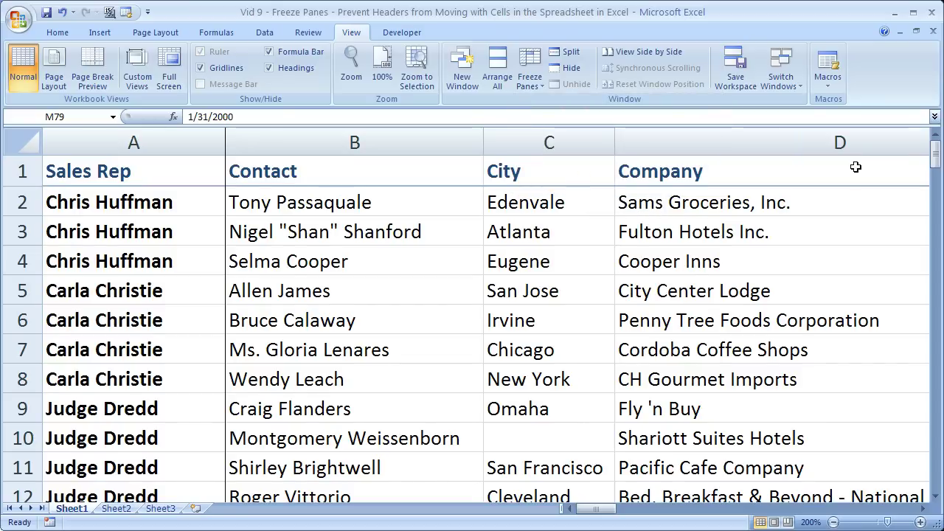
left_click_drag(935, 163, 934, 142)
left_click_drag(601, 509, 667, 509)
mouse_move(935, 152)
left_mouse_down()
mouse_move(940, 350)
mouse_move(936, 146)
left_mouse_up()
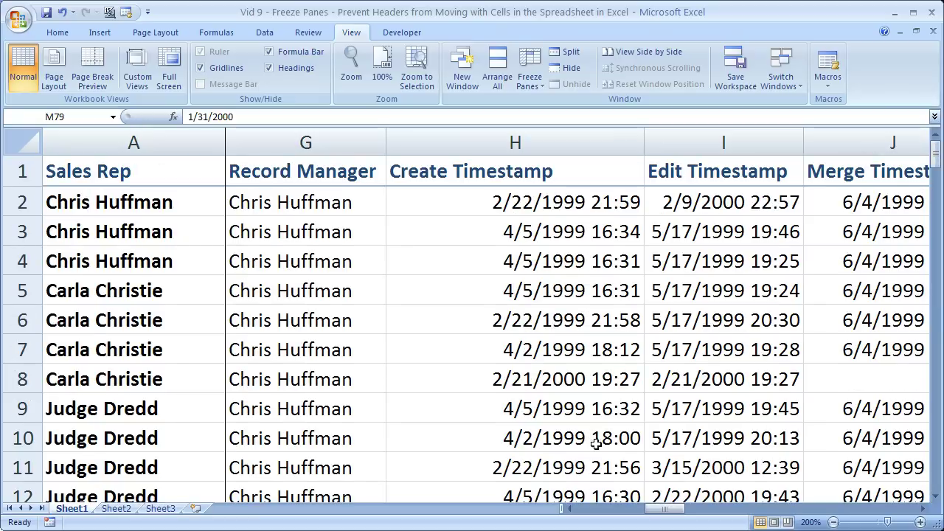
left_click_drag(660, 508, 565, 506)
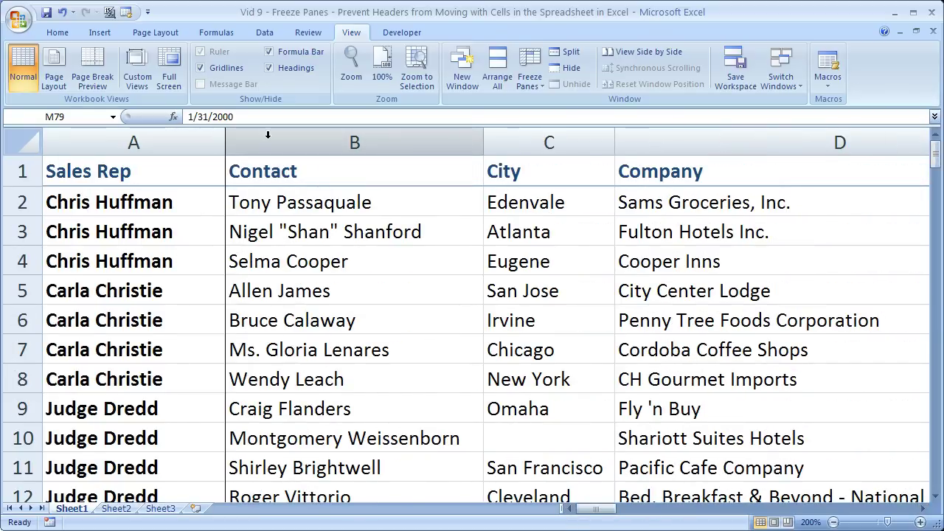
left_click_drag(585, 512, 773, 512)
left_click_drag(939, 151, 937, 273)
left_click_drag(771, 508, 827, 504)
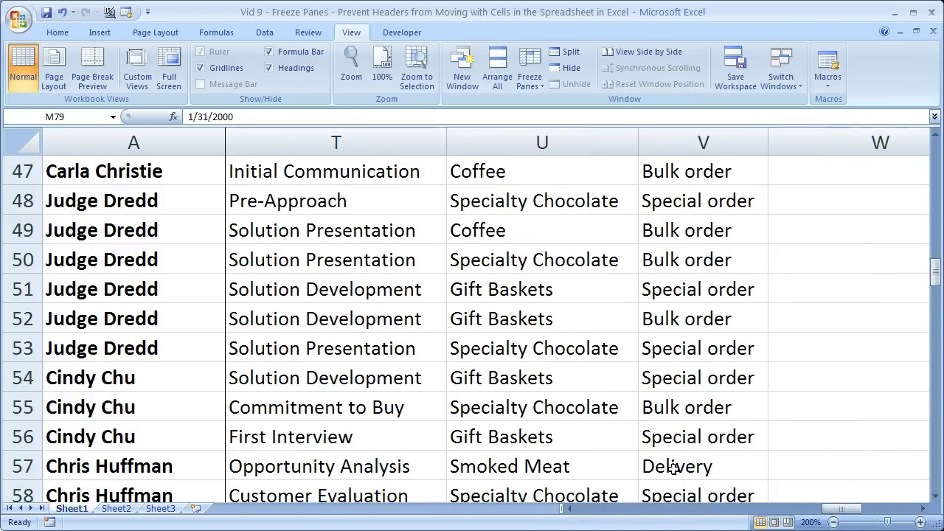
left_click_drag(188, 326, 280, 323)
left_click_drag(591, 510, 655, 509)
left_click_drag(636, 516, 602, 519)
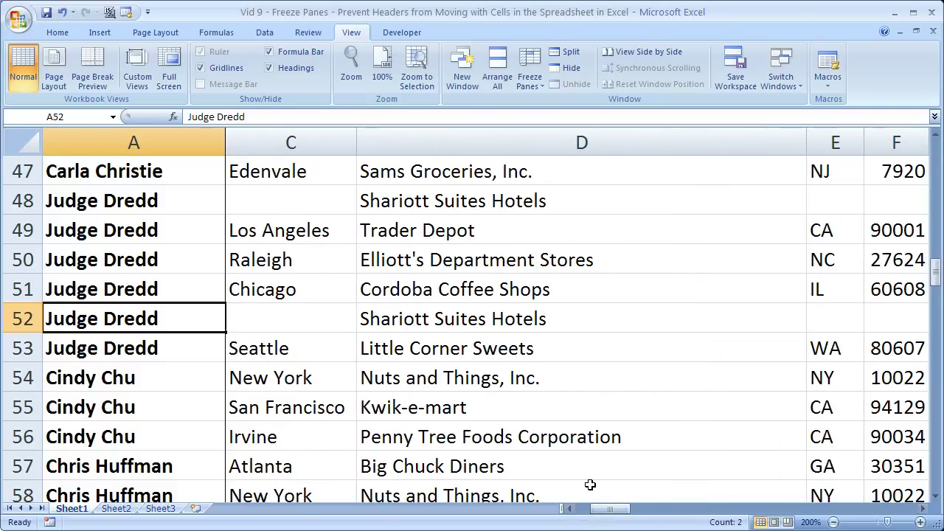
left_click_drag(609, 509, 848, 505)
left_click(356, 320)
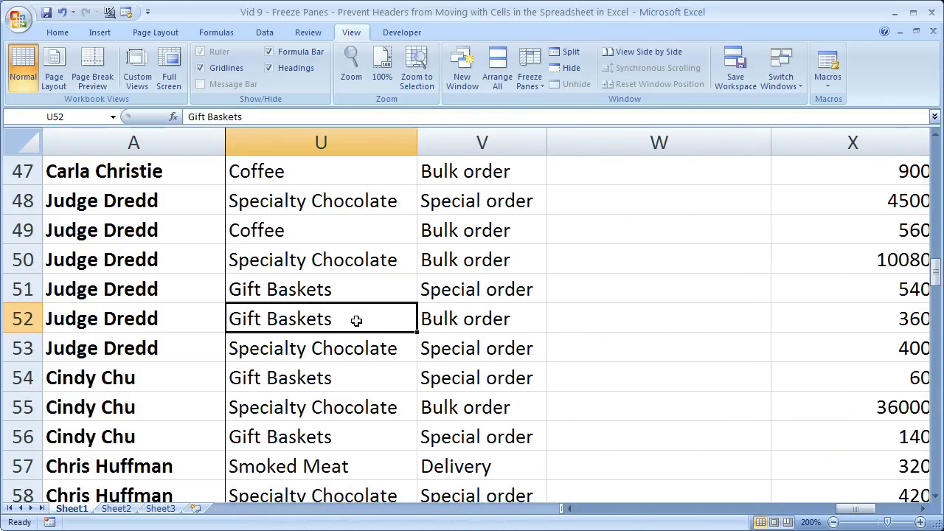
left_click(433, 322)
left_click(565, 325)
left_click(404, 326)
left_click(443, 317)
left_click(384, 320)
left_click(448, 317)
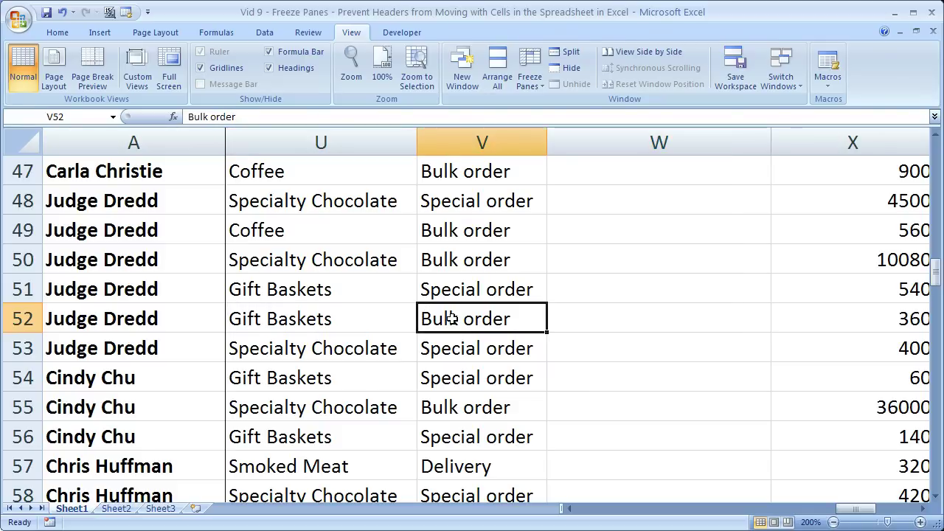
left_click(385, 322)
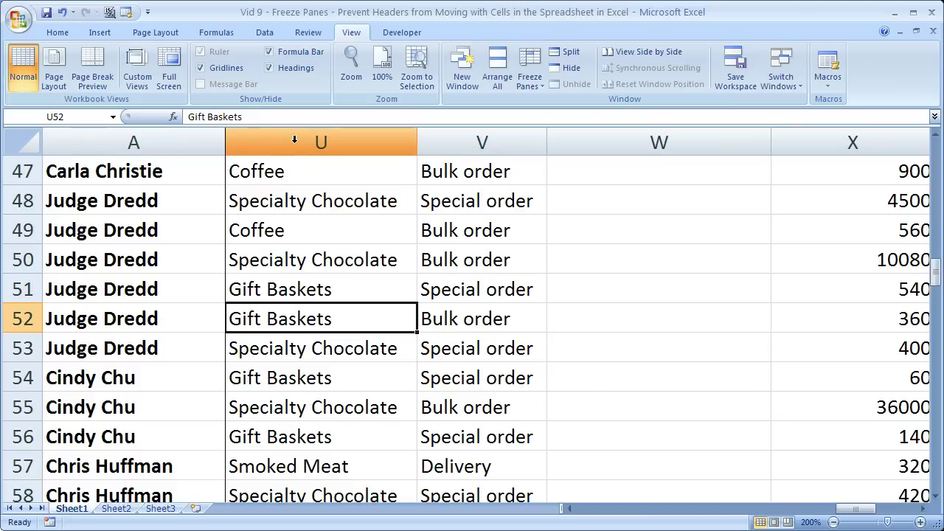
left_click(135, 313)
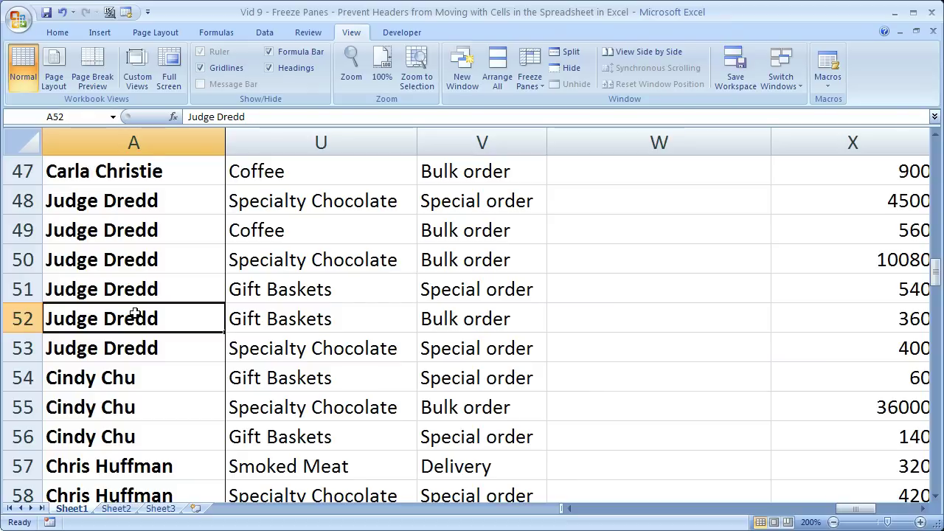
key("Right")
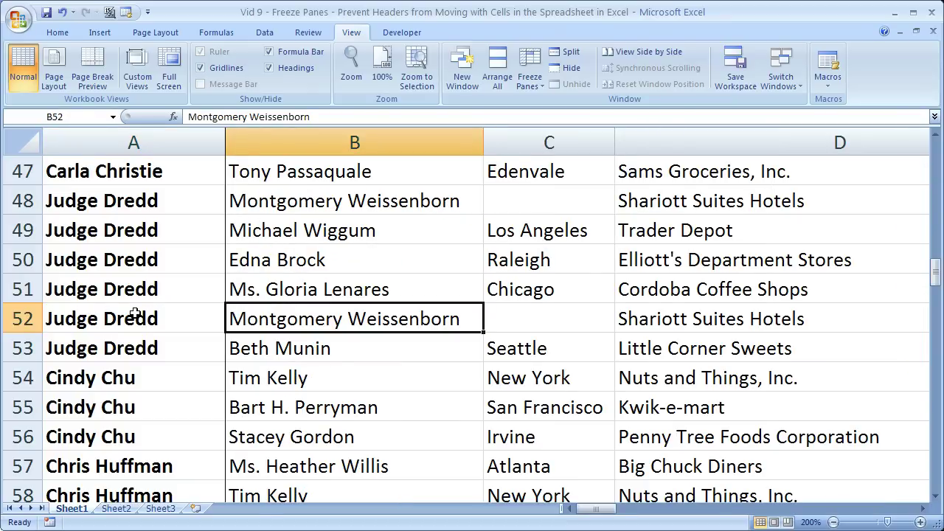
key("Left")
key("Right")
left_click_drag(935, 271, 937, 118)
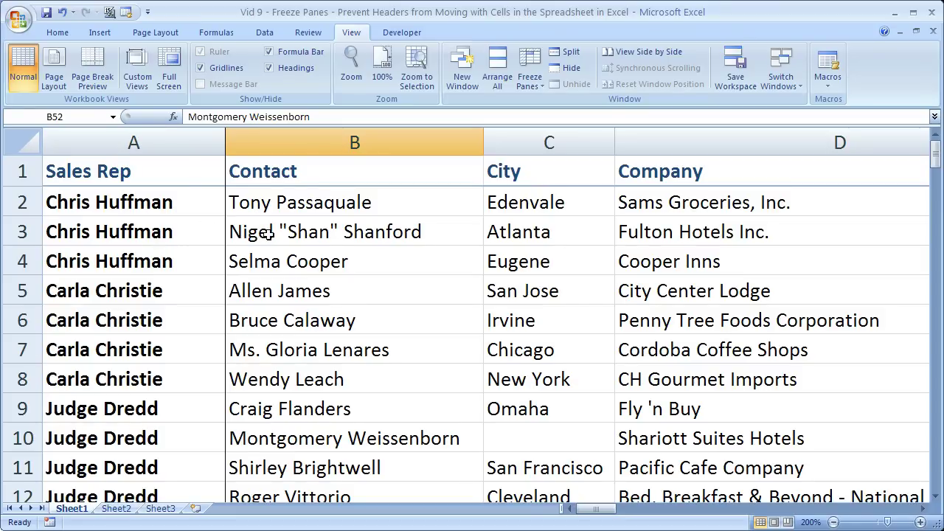
Step: Unfreeze all panes, scroll to confirm everything moves freely, and select cell B2
left_click(528, 62)
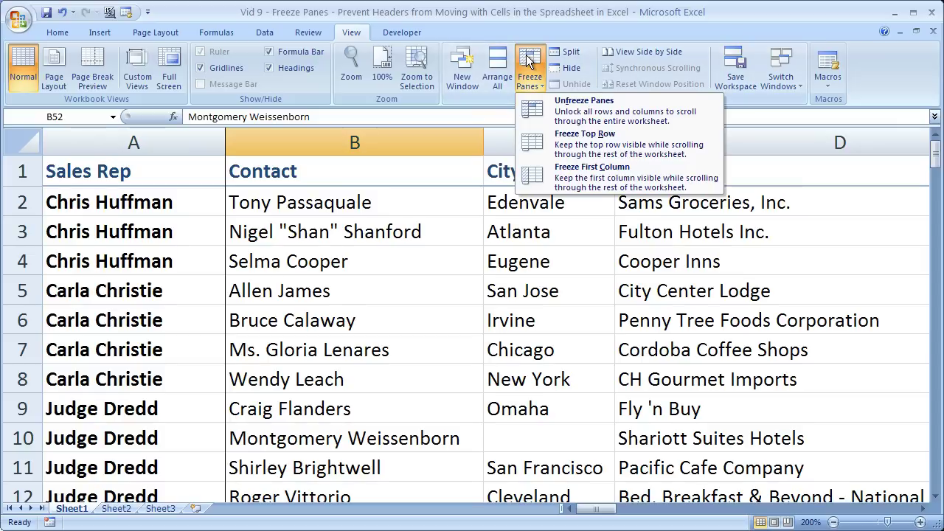
left_click(609, 115)
left_click_drag(593, 510, 671, 511)
mouse_move(935, 158)
left_mouse_down()
mouse_move(935, 277)
mouse_move(935, 148)
left_mouse_up()
left_click_drag(668, 510, 587, 516)
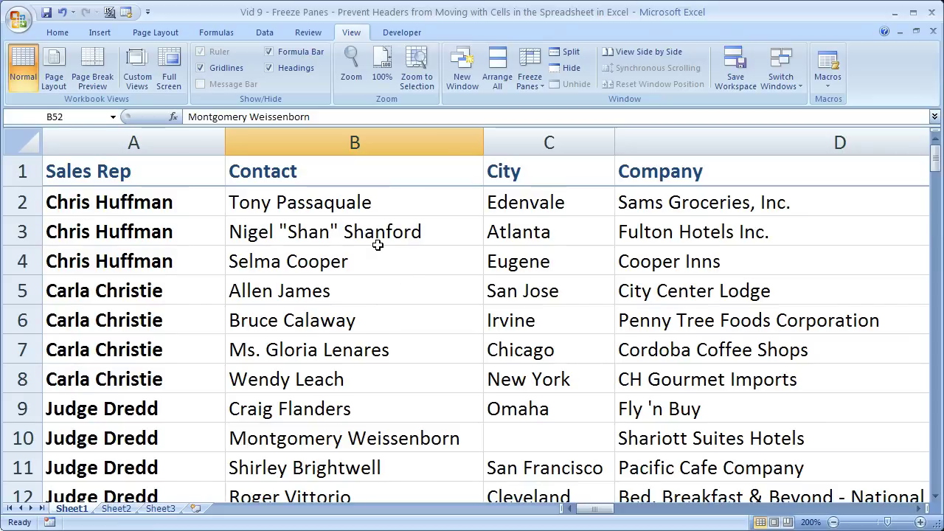
left_click(336, 203)
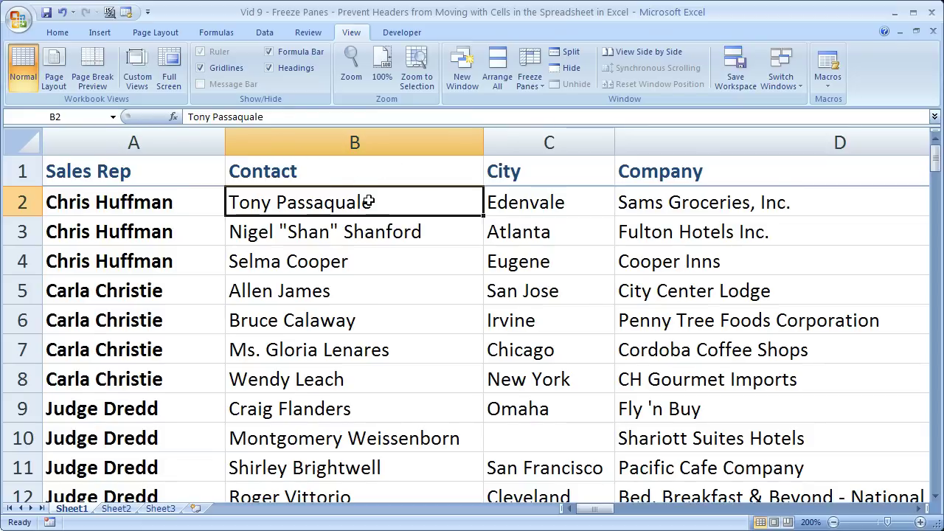
Step: Freeze panes at B2 so header row 1 and the Sales Rep column stay fixed, then scroll down
left_click(536, 61)
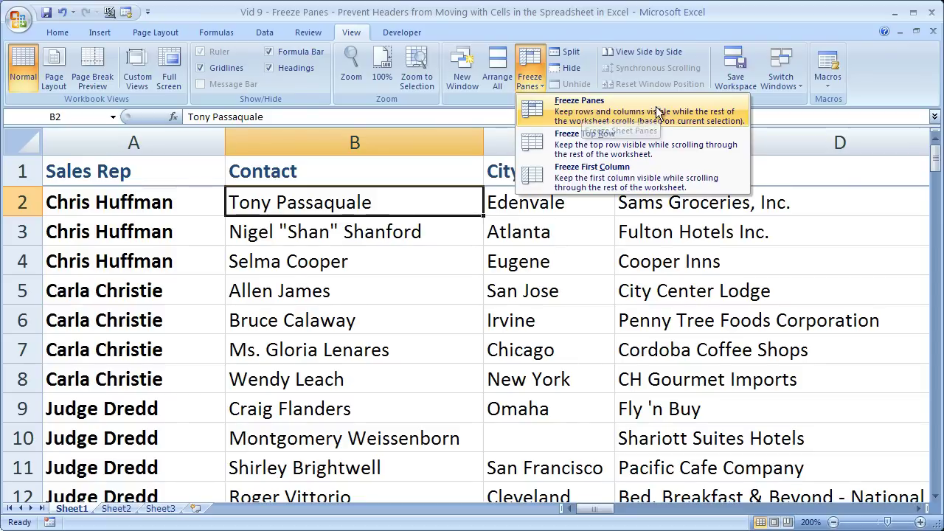
left_click(548, 110)
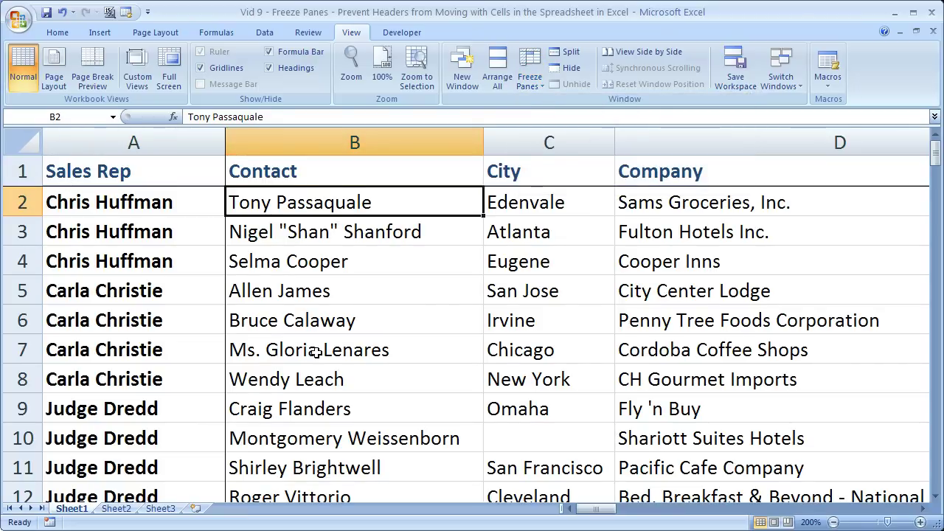
left_click_drag(595, 511, 783, 509)
left_click_drag(939, 157, 938, 367)
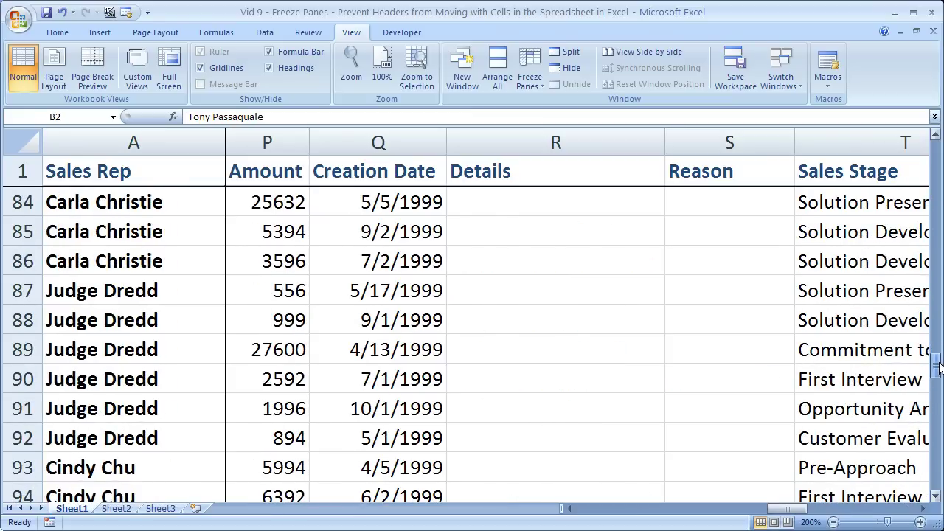
left_click_drag(807, 509, 859, 514)
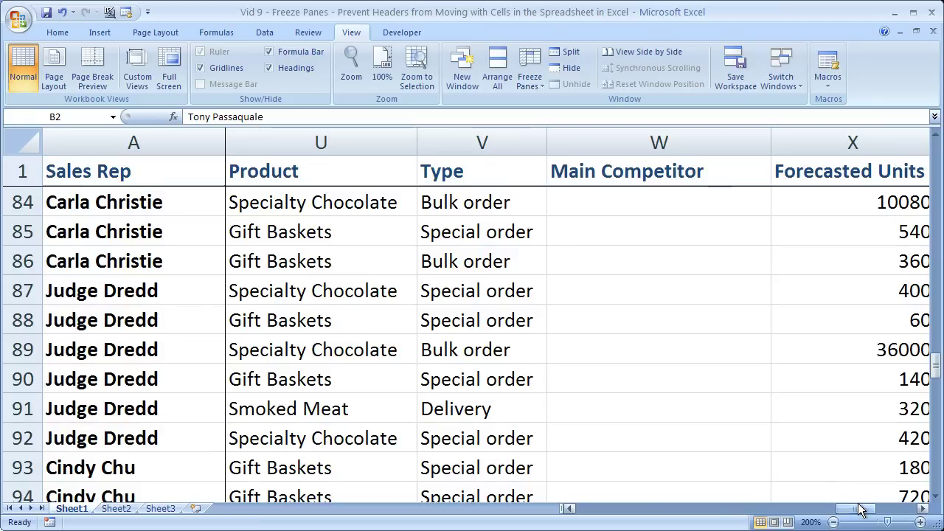
Step: Check the Product, Type, Main Competitor and Forecasted Units cells in row 89, then scroll back up
left_click(296, 351)
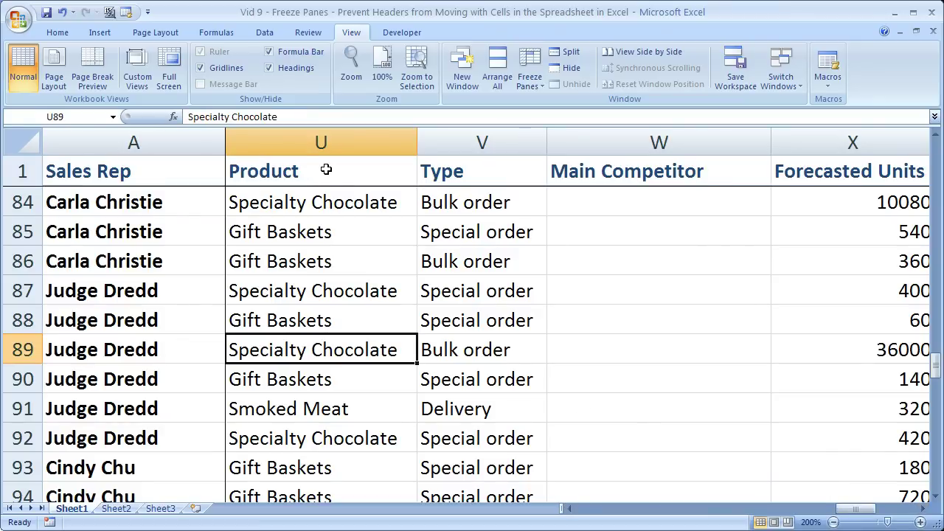
left_click(481, 352)
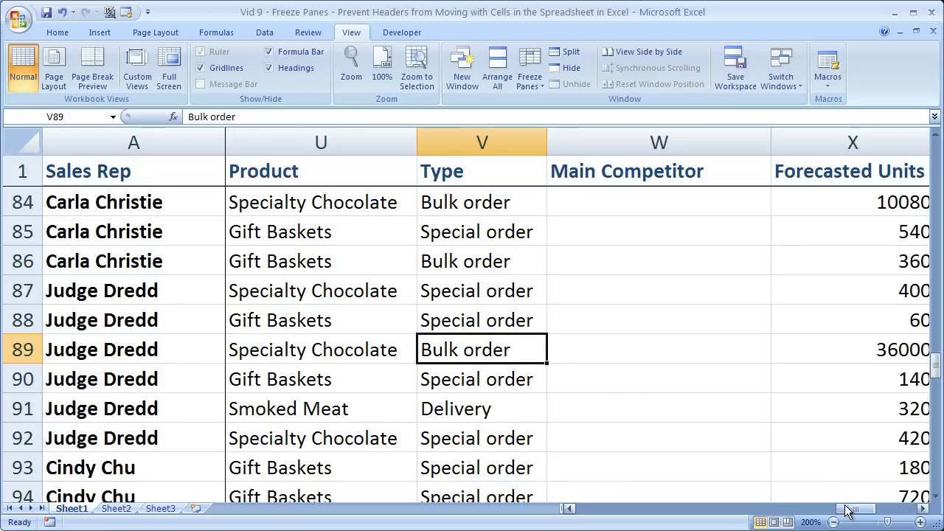
left_click(609, 344)
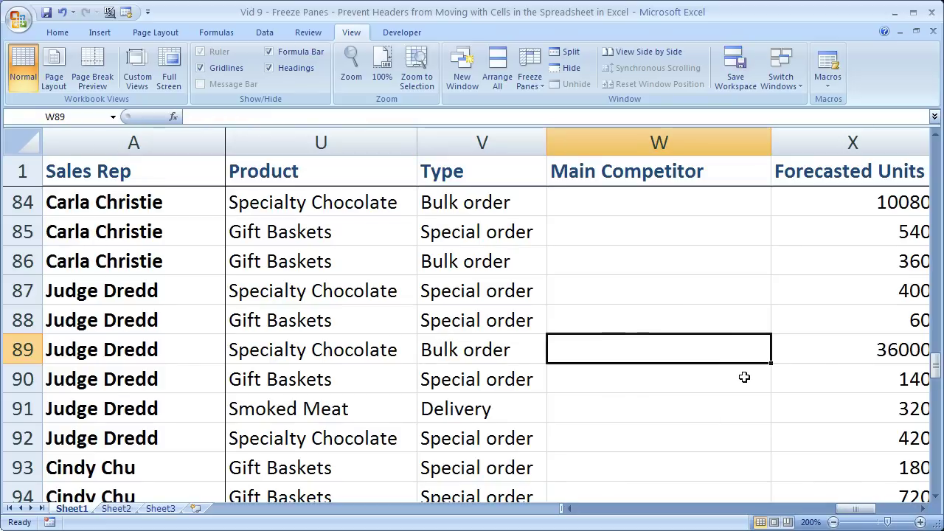
left_click(849, 360)
left_click_drag(850, 510, 595, 510)
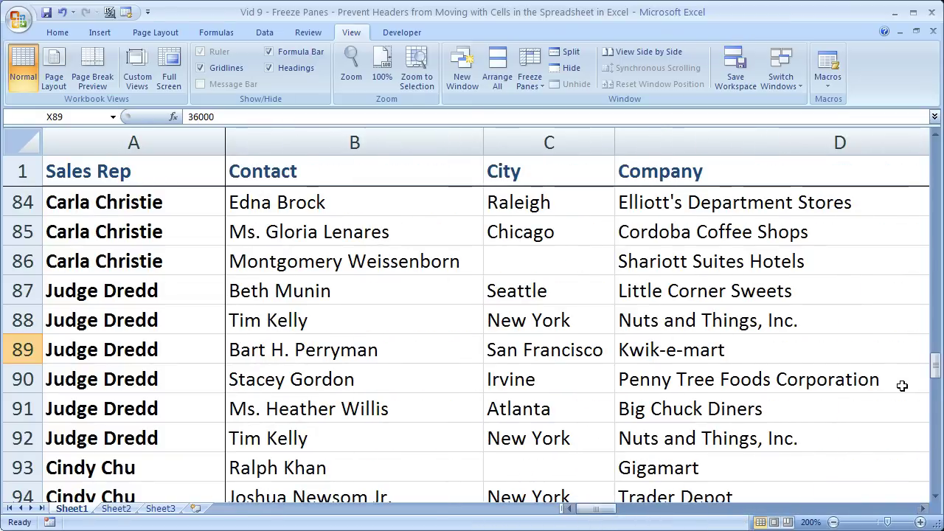
left_click_drag(936, 369, 935, 142)
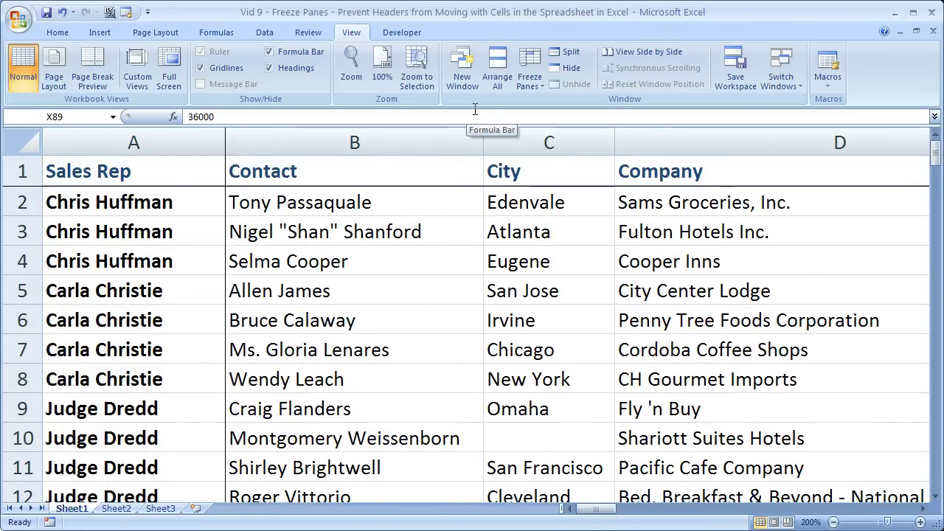
Step: Select cell D5 in the Company column and unfreeze the sheet's panes
left_click(382, 200)
left_click(632, 303)
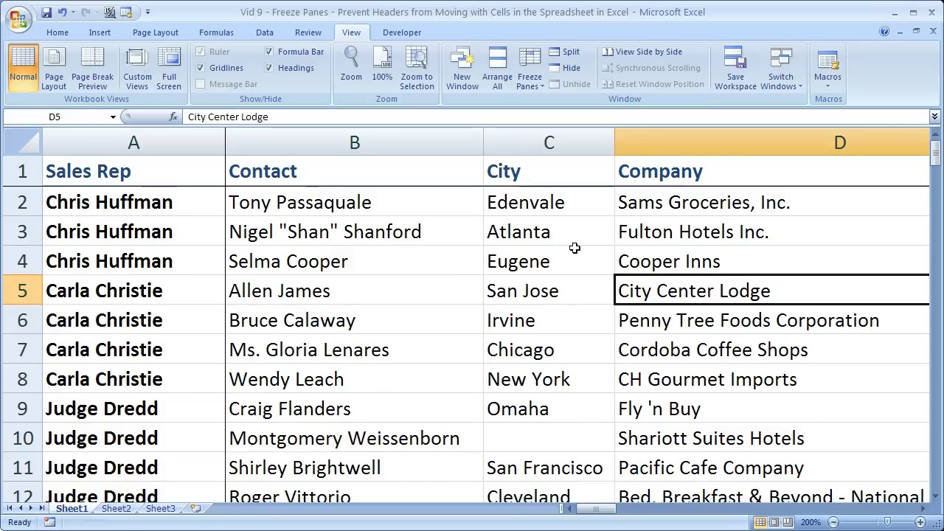
left_click(531, 68)
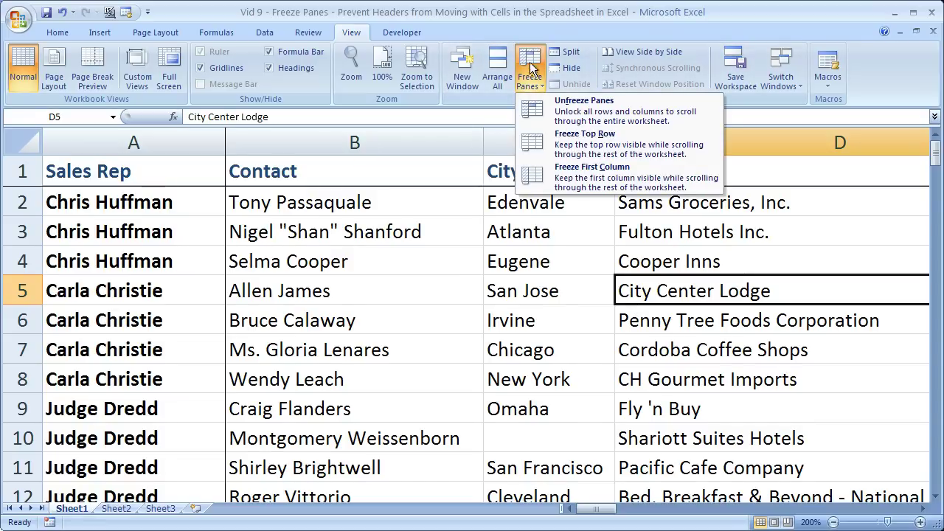
left_click(549, 111)
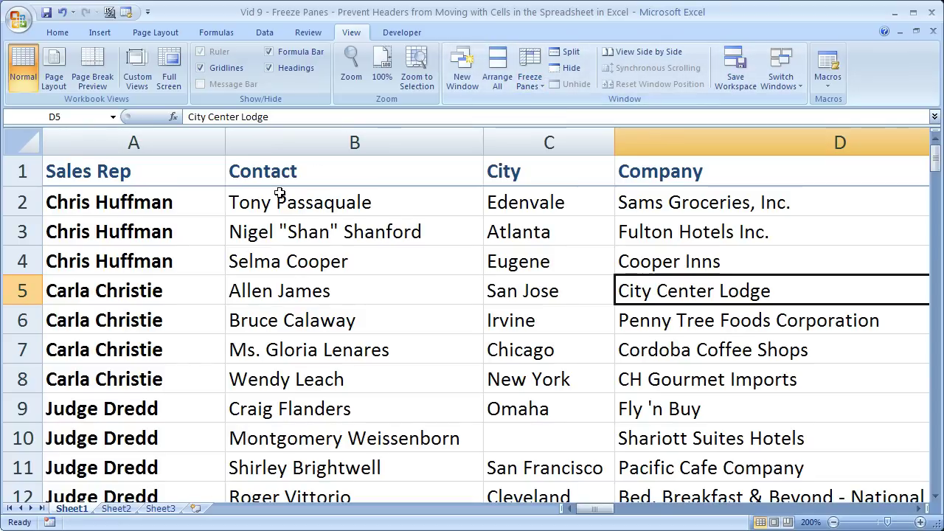
left_click_drag(127, 168, 134, 233)
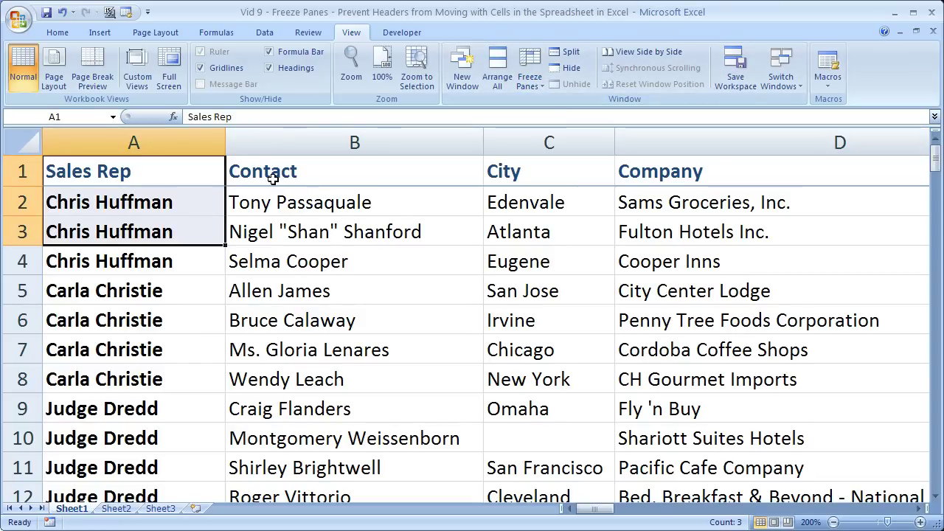
left_click(417, 337)
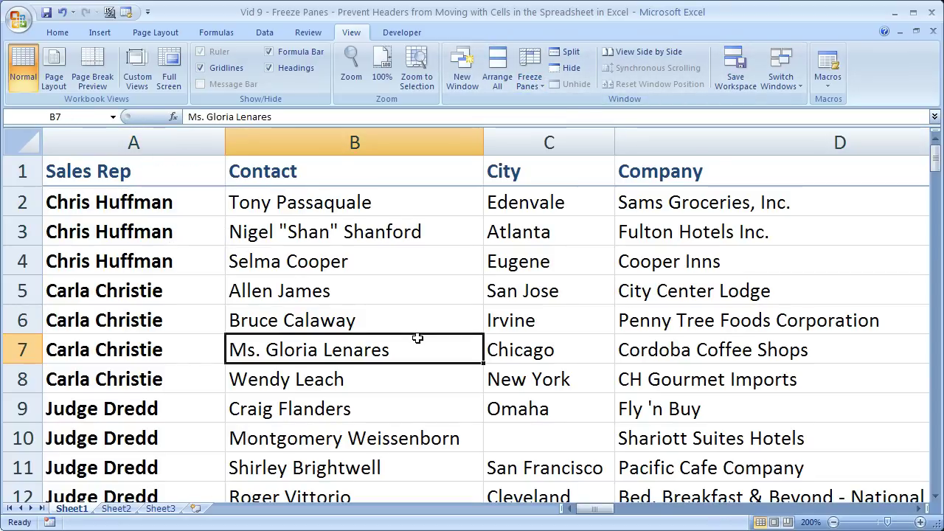
left_click(529, 77)
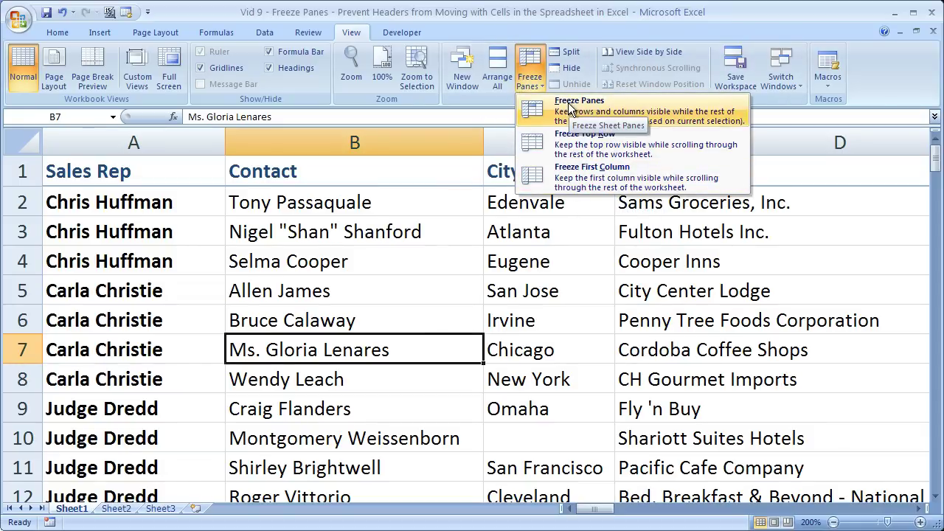
left_click(336, 287)
left_click(332, 284)
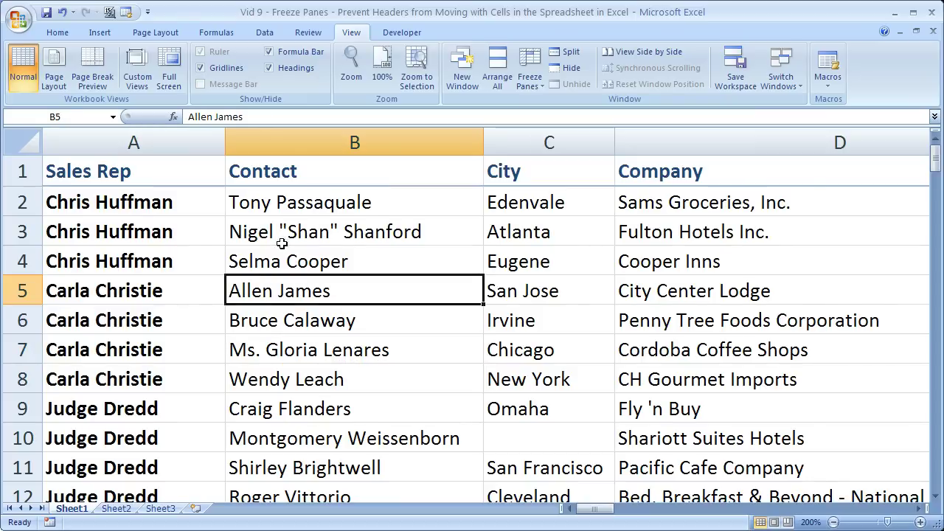
left_click(150, 259)
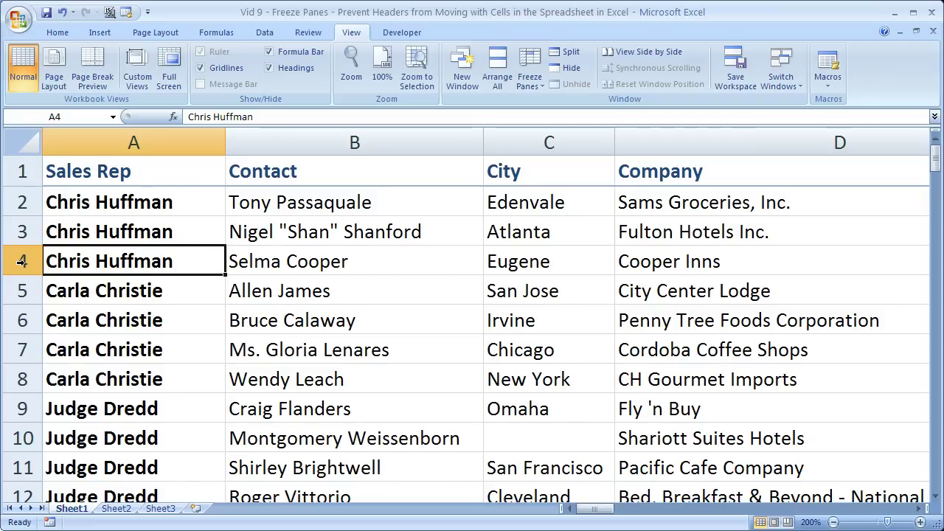
Step: Freeze rows 1 through 3 above A4 and scroll down and across to test it
left_click(526, 71)
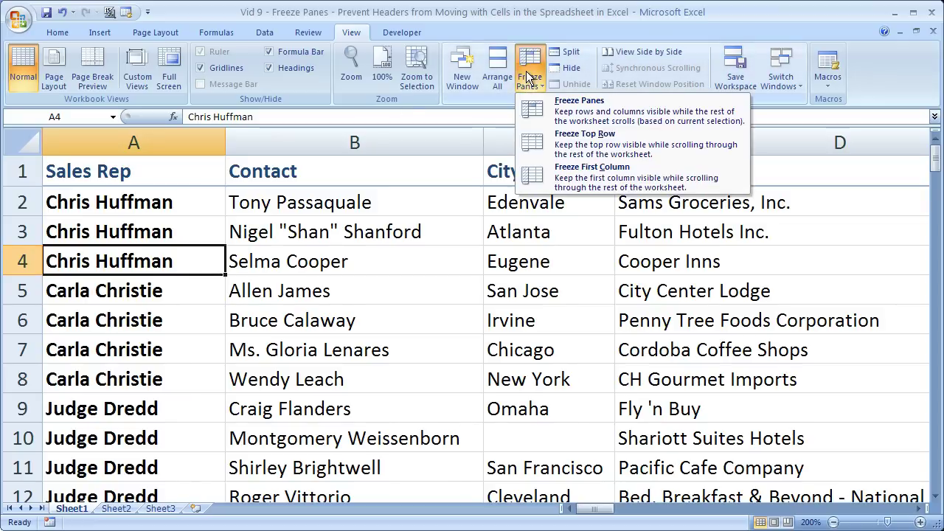
left_click(545, 106)
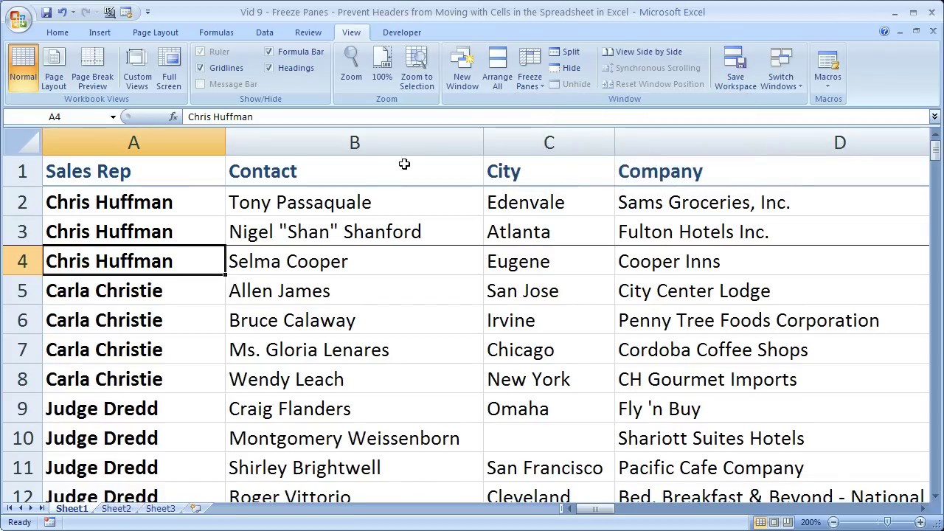
mouse_move(934, 152)
left_mouse_down()
mouse_move(936, 309)
mouse_move(935, 152)
left_mouse_up()
left_click_drag(594, 508, 565, 513)
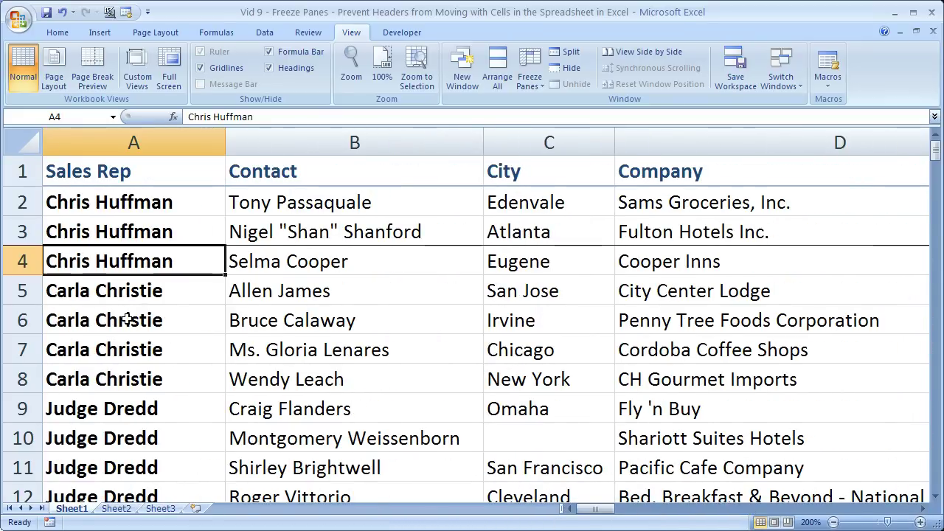
left_click(530, 77)
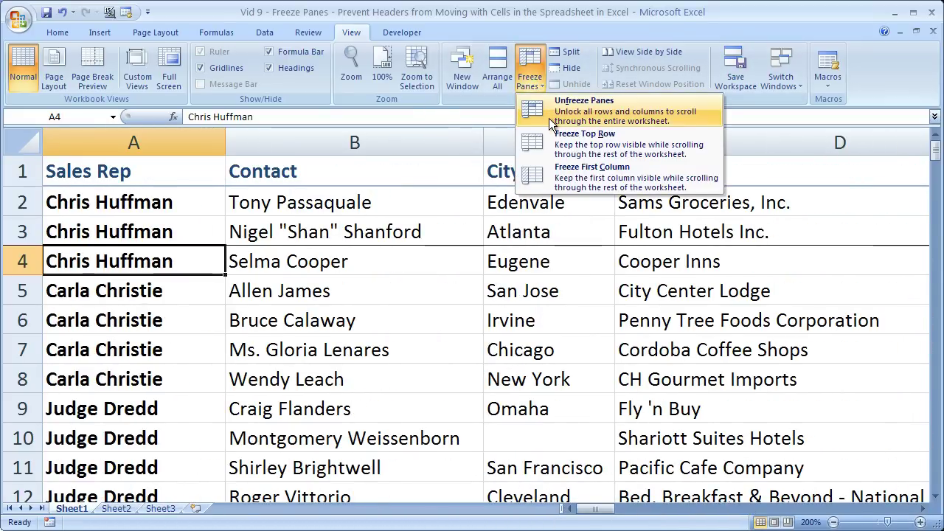
Step: Unfreeze rows 1–3 and select cell C1 as the next freeze point
left_click(549, 118)
left_click(349, 281)
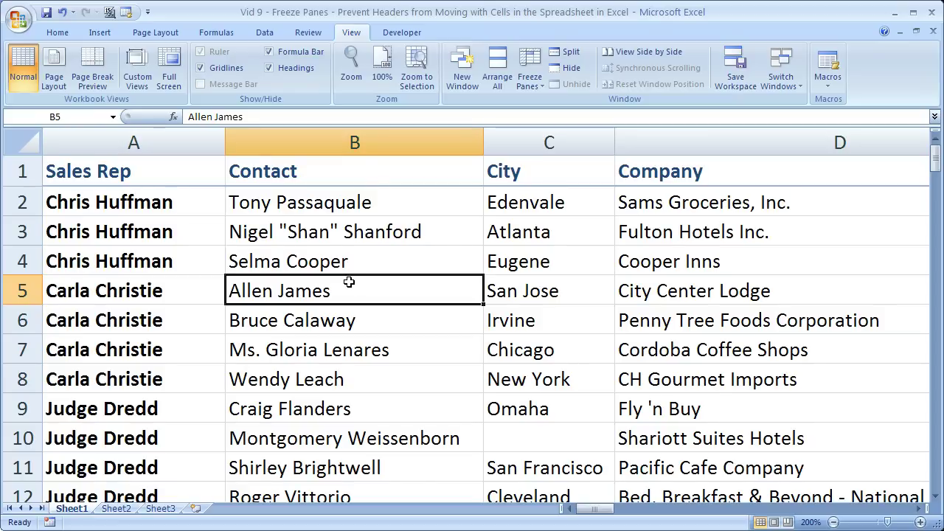
left_click(550, 181)
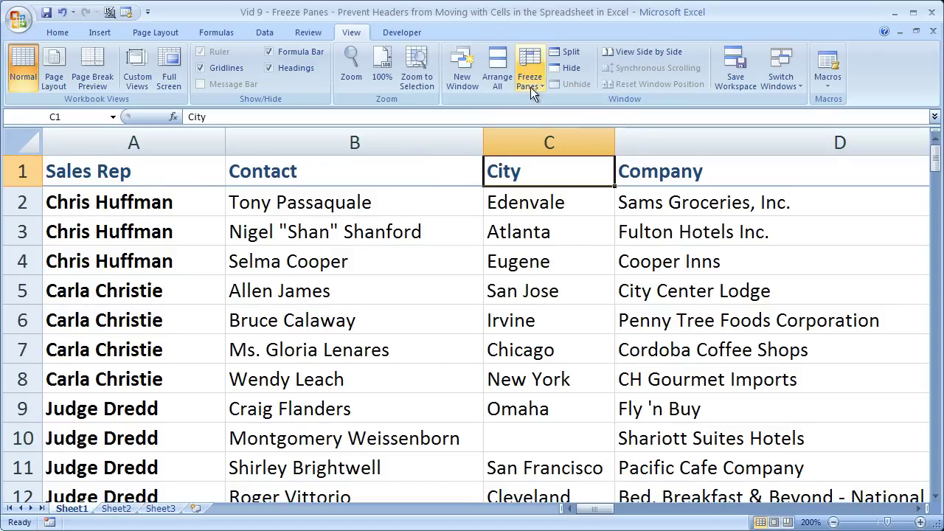
Step: Freeze columns A and B (Sales Rep, Contact) from C1 and scroll to test the freeze
left_click(532, 62)
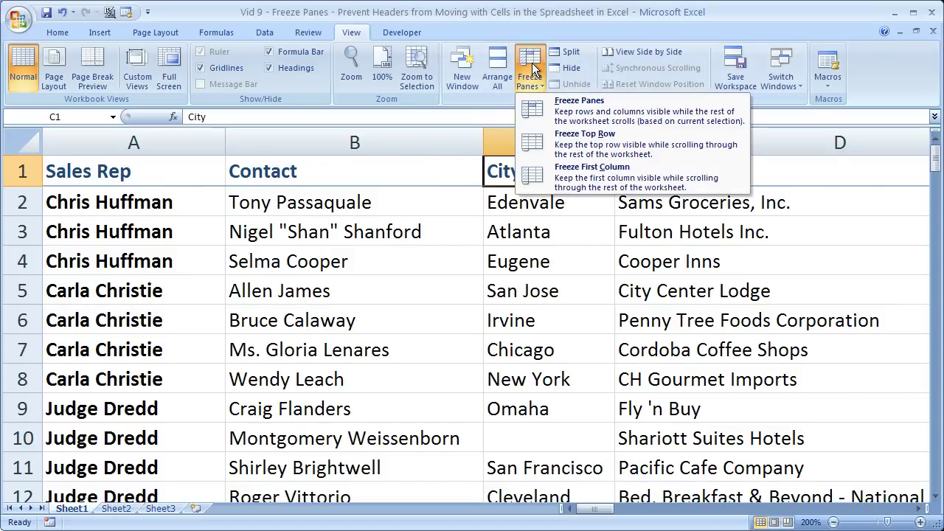
left_click(548, 101)
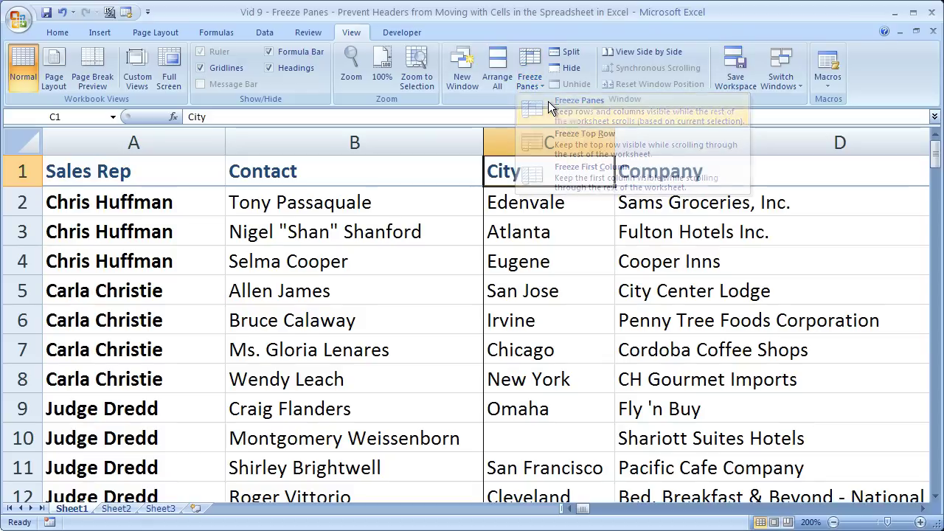
left_click(672, 205)
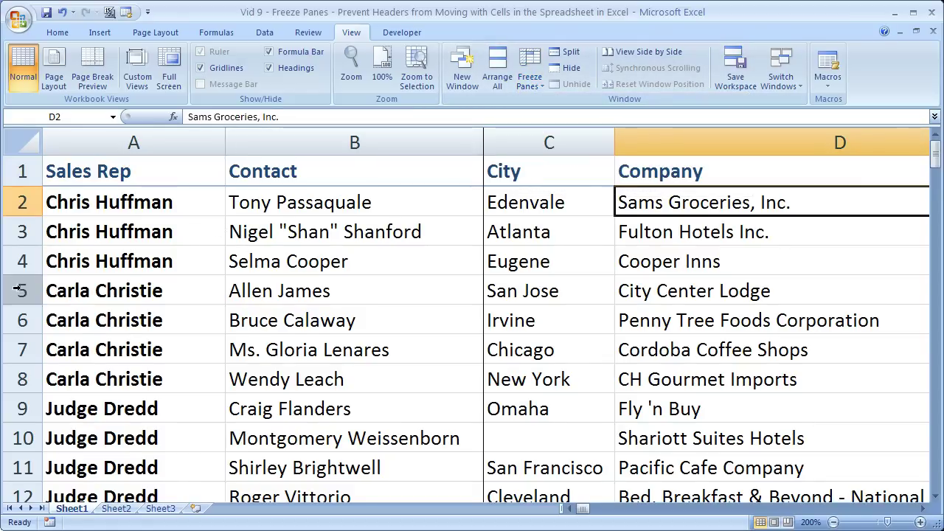
mouse_move(937, 161)
left_mouse_down()
mouse_move(937, 388)
mouse_move(937, 157)
left_mouse_up()
mouse_move(584, 509)
left_mouse_down()
mouse_move(867, 506)
mouse_move(570, 515)
left_mouse_up()
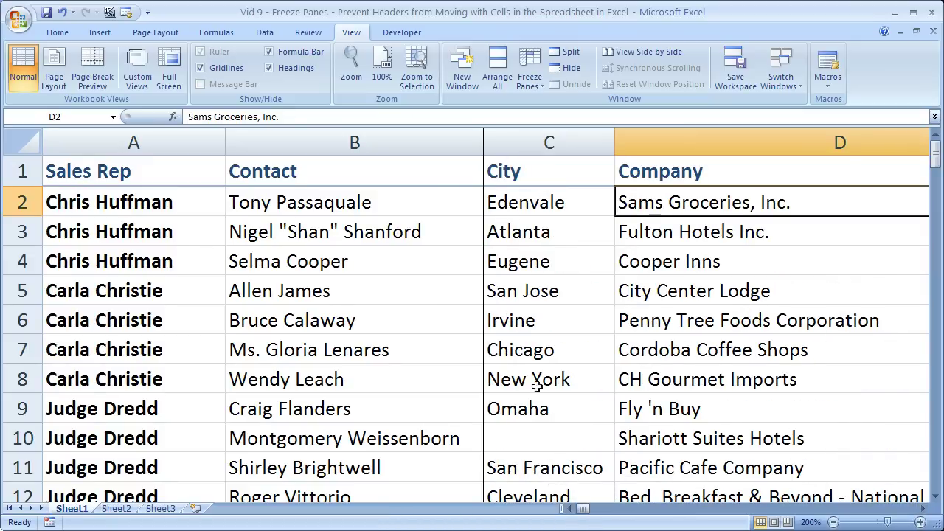
left_click(529, 81)
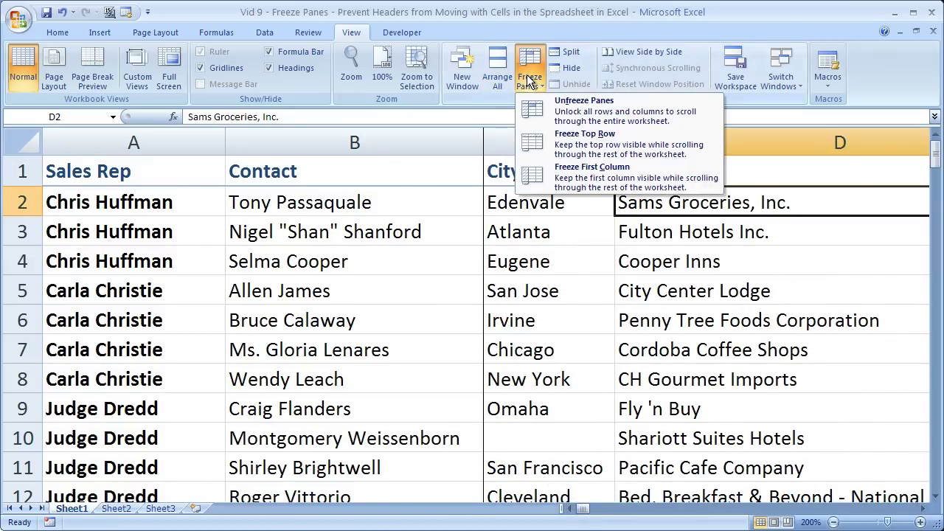
Step: Unfreeze columns A and B and select cell B2
left_click(537, 109)
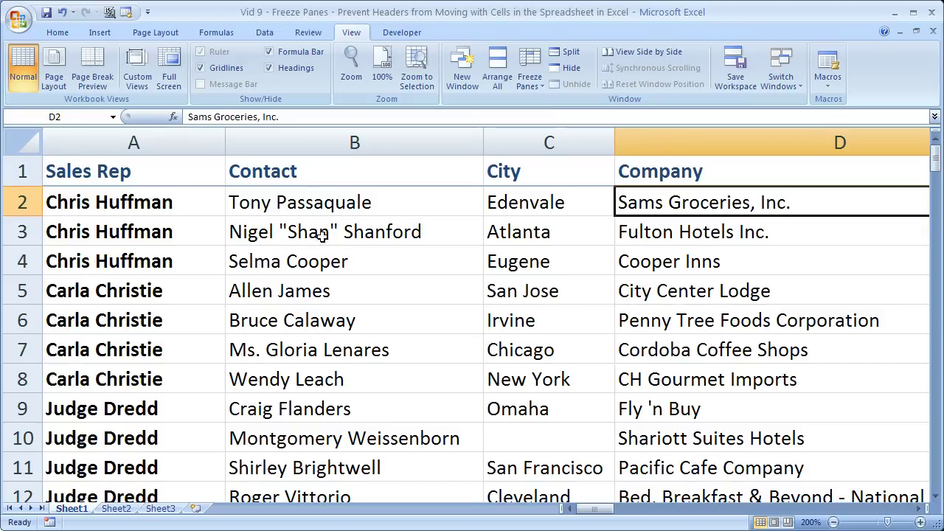
left_click(356, 194)
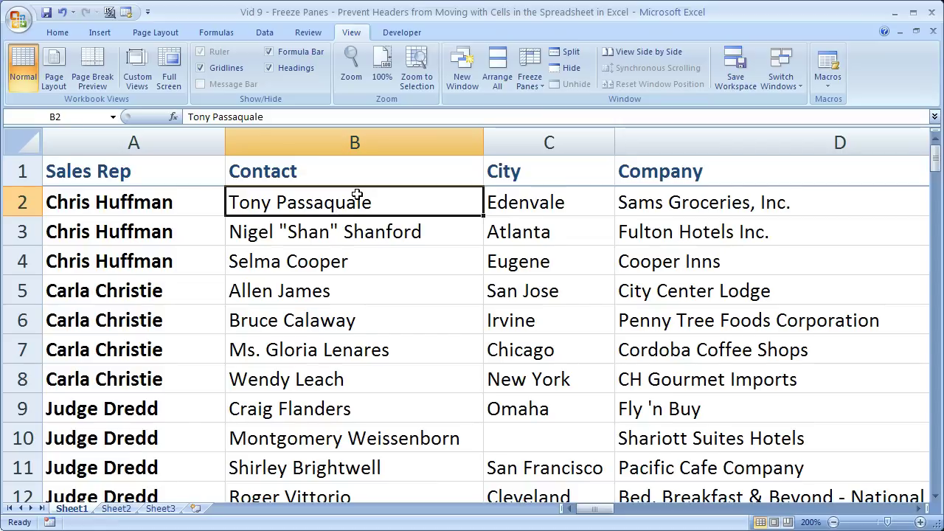
Step: Freeze panes at B2 to lock header row 1 and column A, then scroll down and across to confirm
left_click(529, 74)
left_click(564, 103)
left_click_drag(935, 156, 935, 254)
mouse_move(604, 509)
left_mouse_down()
mouse_move(741, 517)
mouse_move(595, 516)
left_mouse_up()
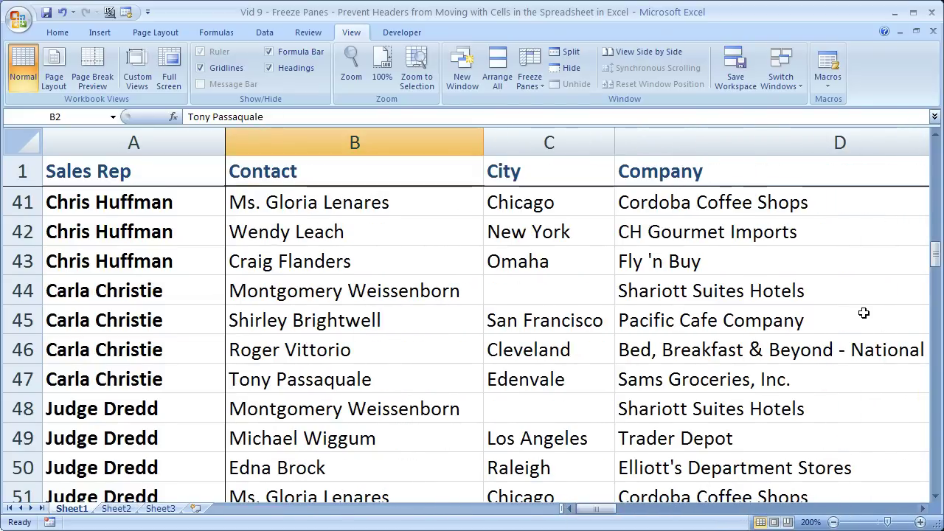
left_click_drag(937, 259, 937, 144)
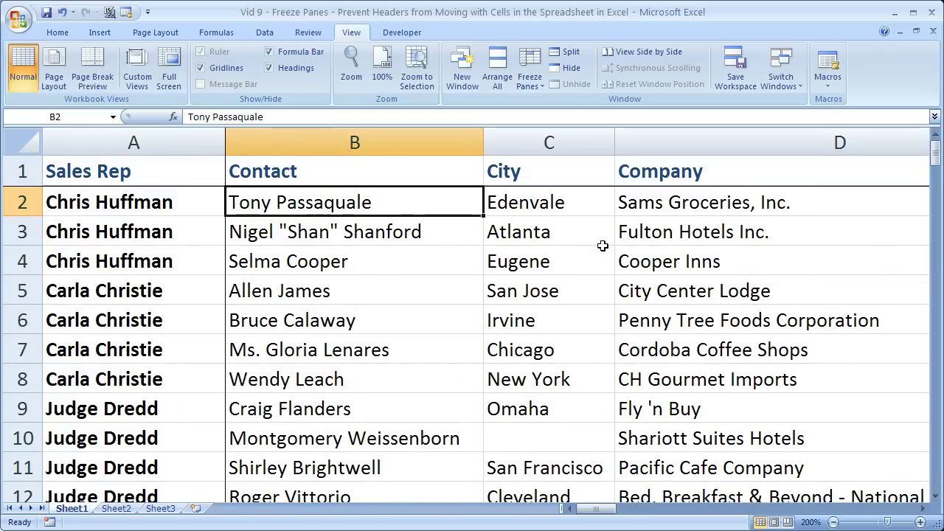